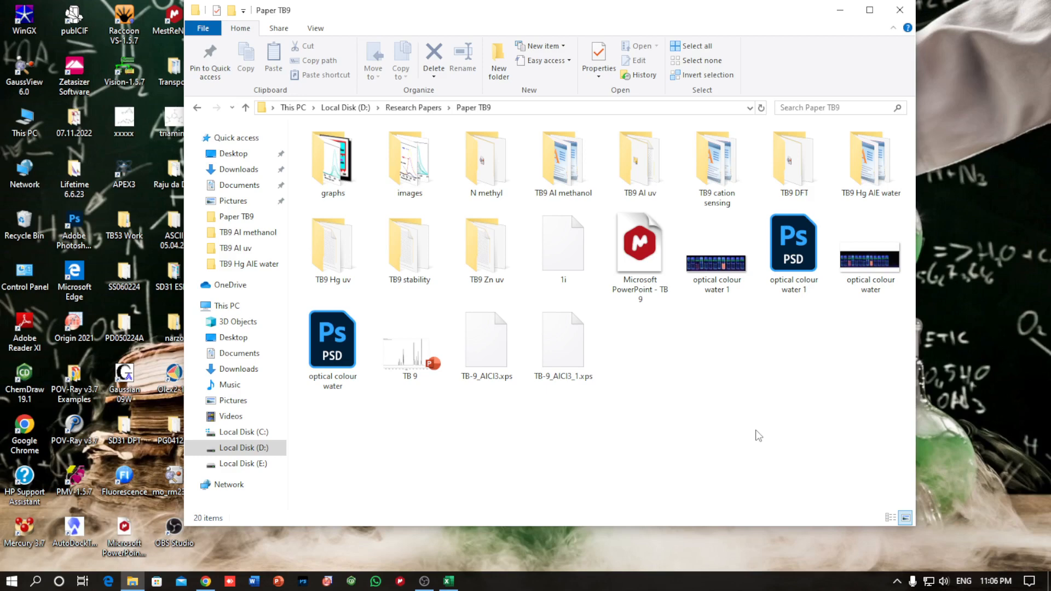
Step: Look through the TB9 Al methanol folder and open the TB9 Al uv folder inside Paper TB9
double_click(560, 180)
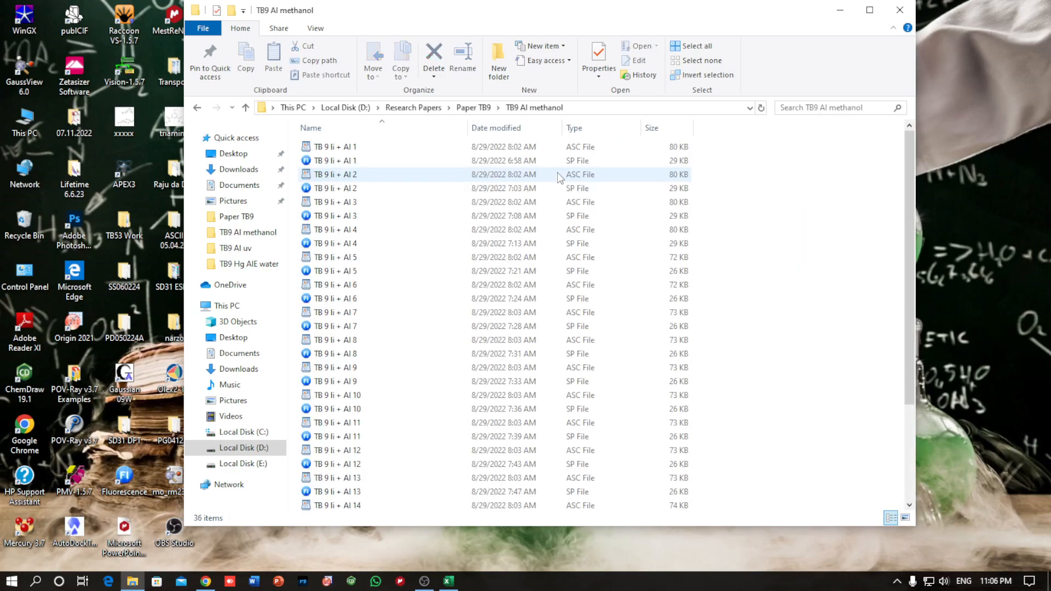
left_click(473, 108)
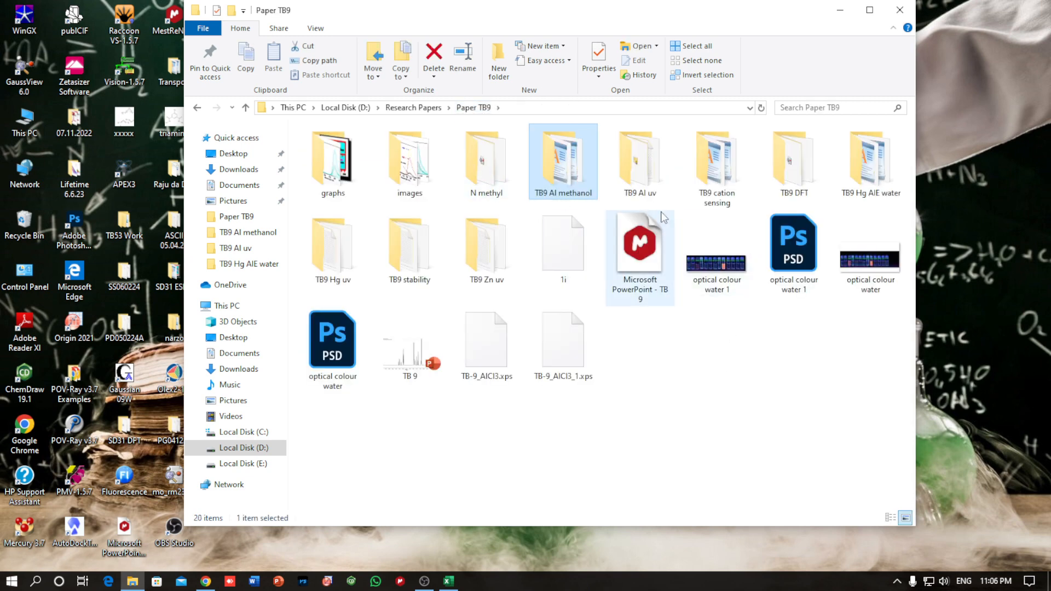
double_click(647, 178)
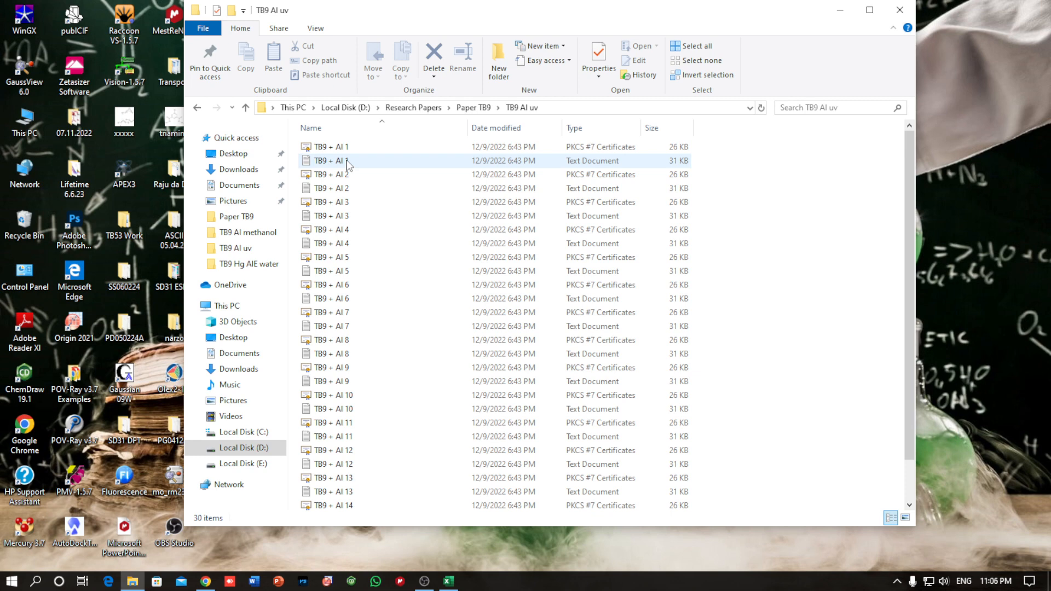
Step: Examine the wavelength and absorbance pairs around 250 nm in the TB9 + Al 1 text document, and close it
double_click(347, 162)
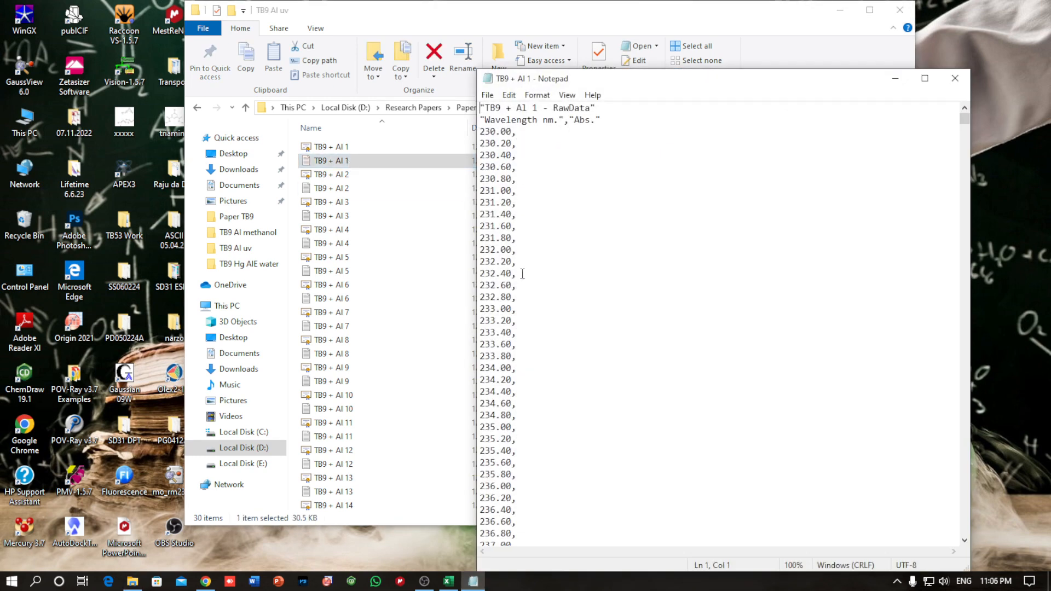
scroll(523, 274, "down", 20)
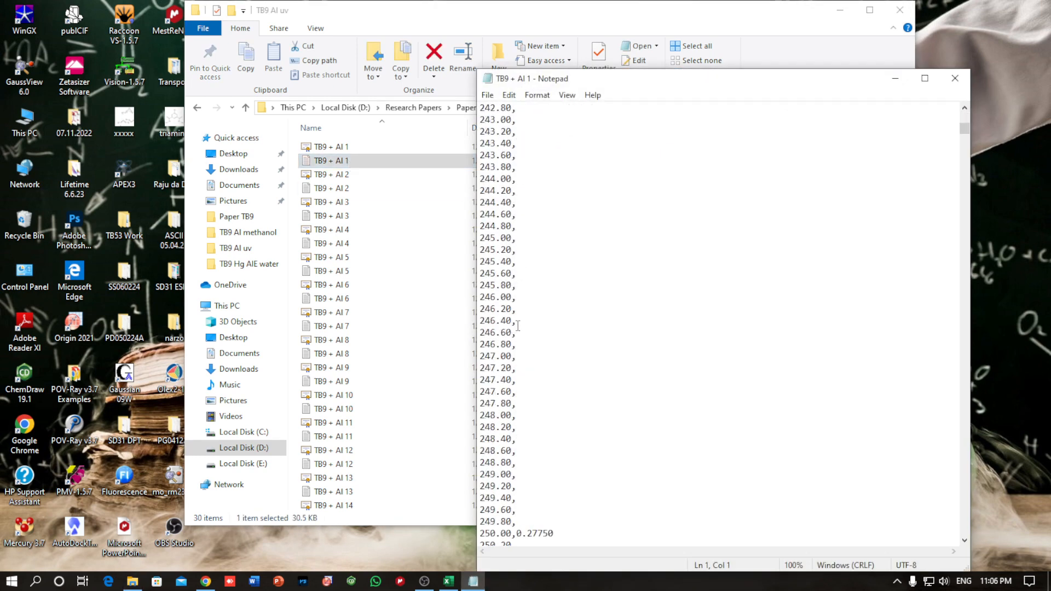
scroll(517, 326, "down", 7)
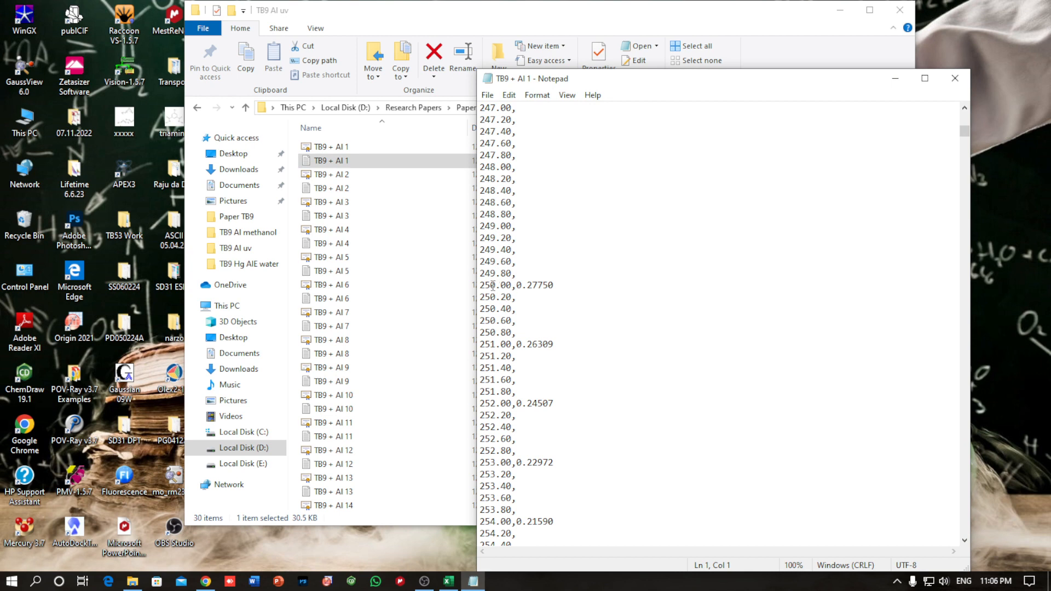
left_click_drag(511, 284, 558, 284)
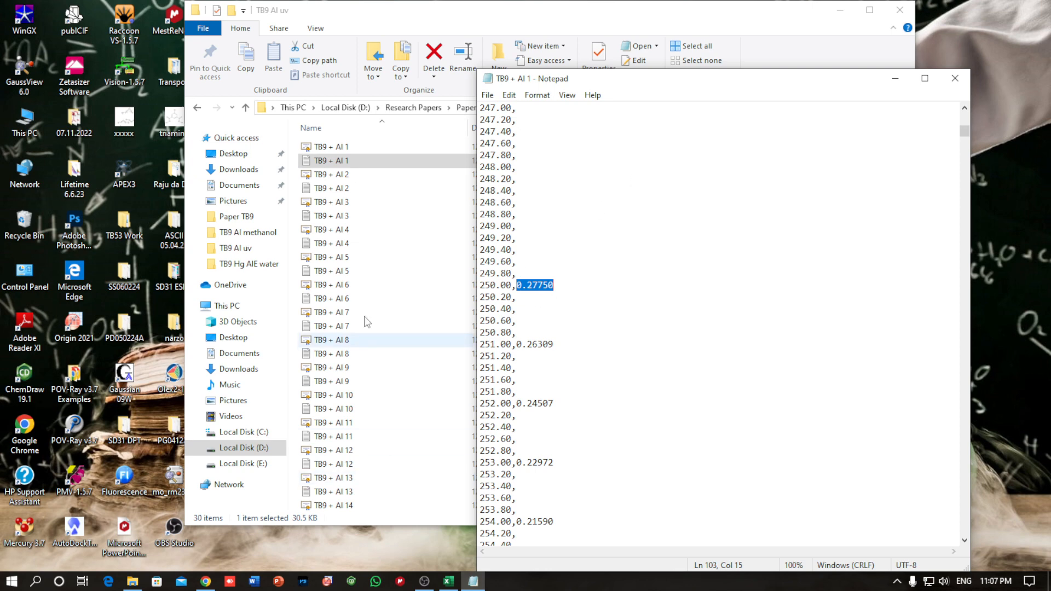
left_click(954, 80)
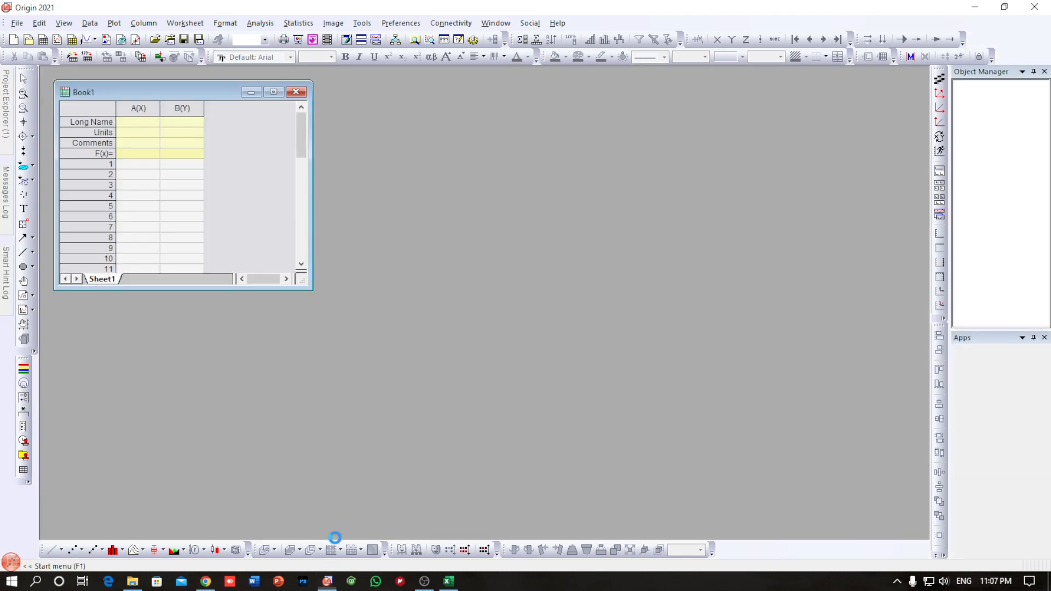
Step: Import the TB9 + Al 1 text document into Origin's Book1 and enlarge the worksheet to inspect its rows
left_click(132, 581)
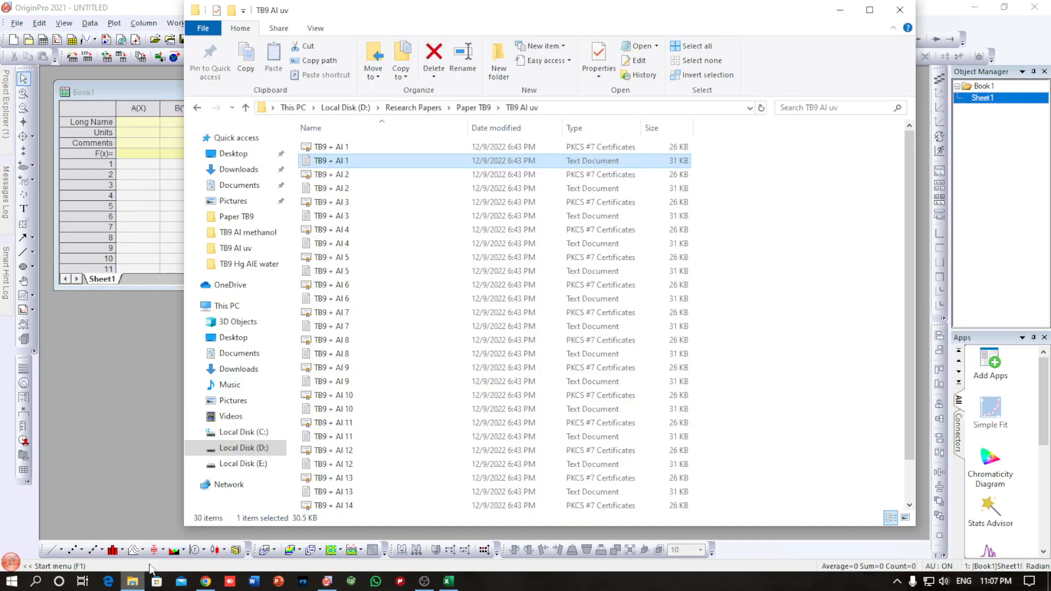
left_click_drag(323, 166, 142, 233)
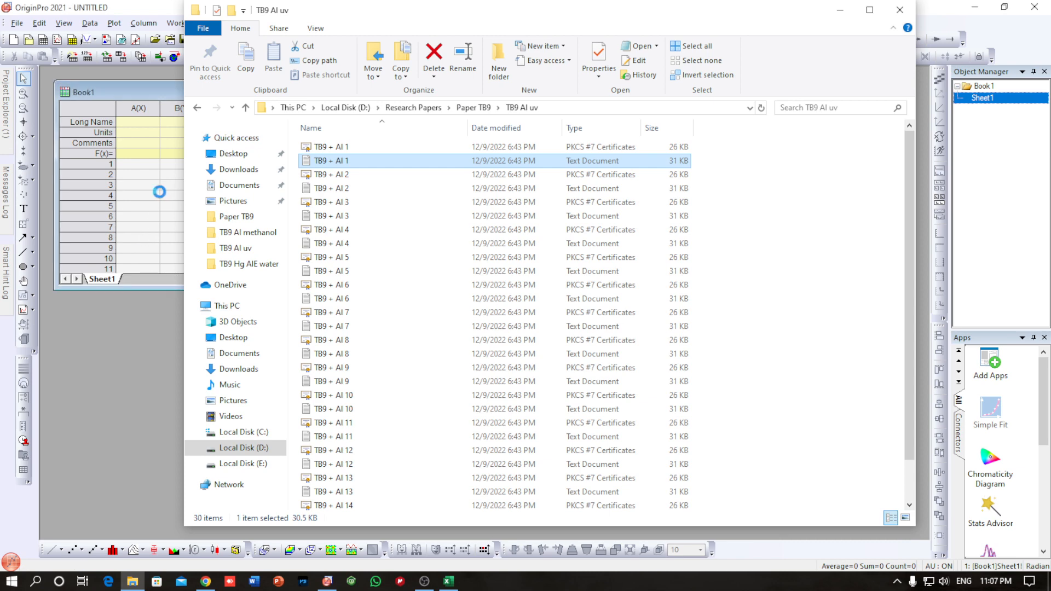
left_click(152, 97)
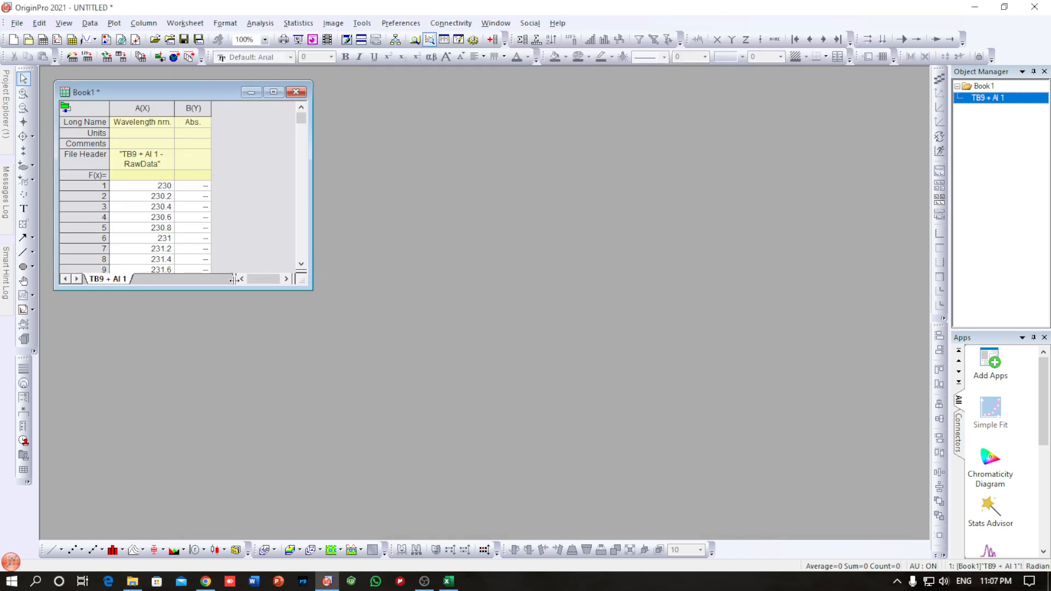
left_click_drag(231, 290, 223, 471)
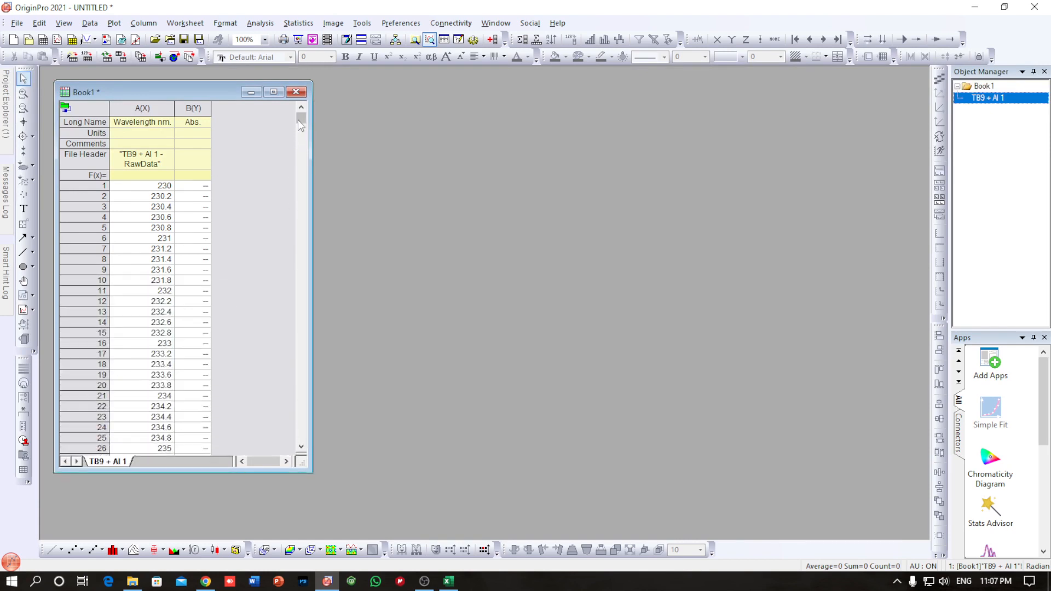
left_click_drag(298, 120, 302, 189)
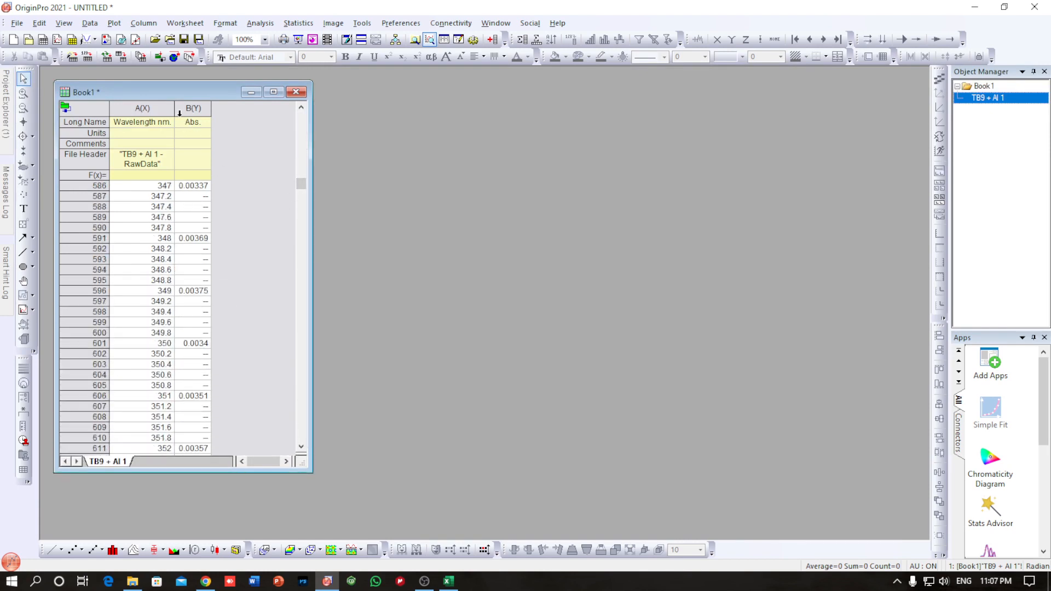
Step: Try to plot absorbance against wavelength from columns A and B as a line graph, and close Origin without saving
left_click_drag(167, 104, 199, 241)
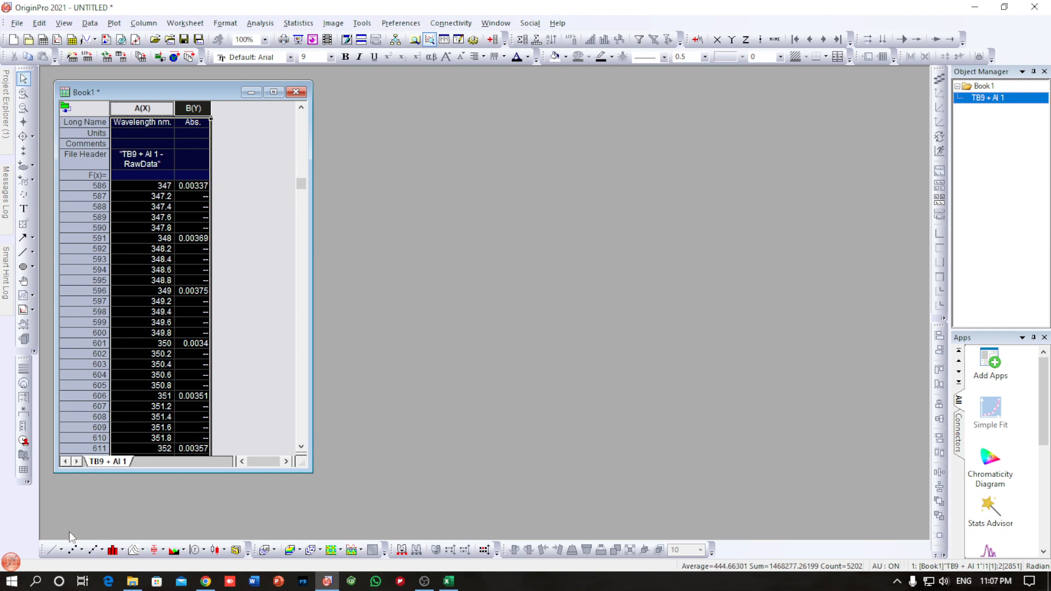
left_click(53, 550)
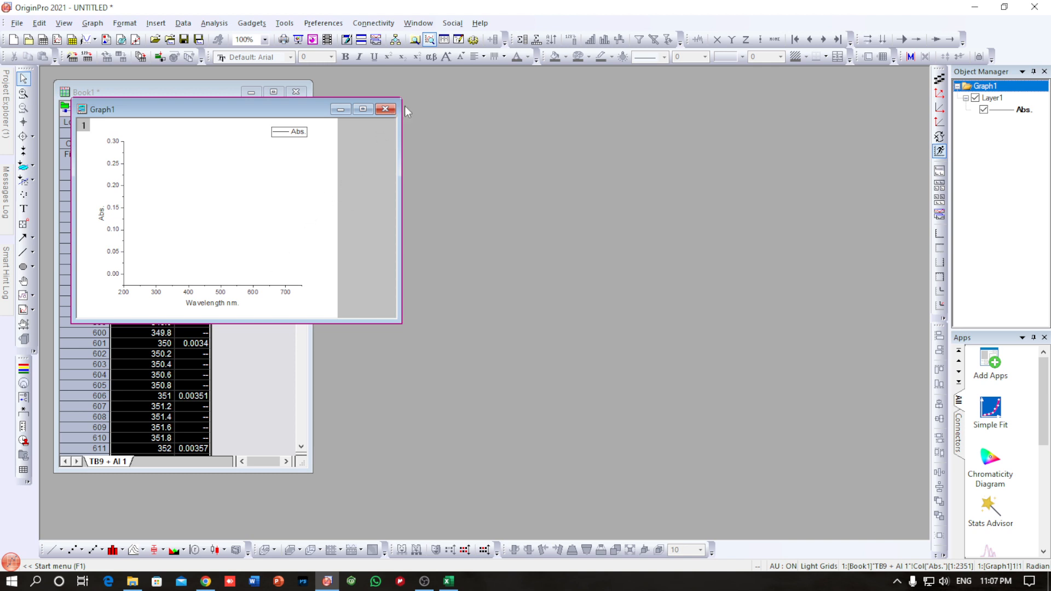
left_click(1031, 8)
left_click(532, 319)
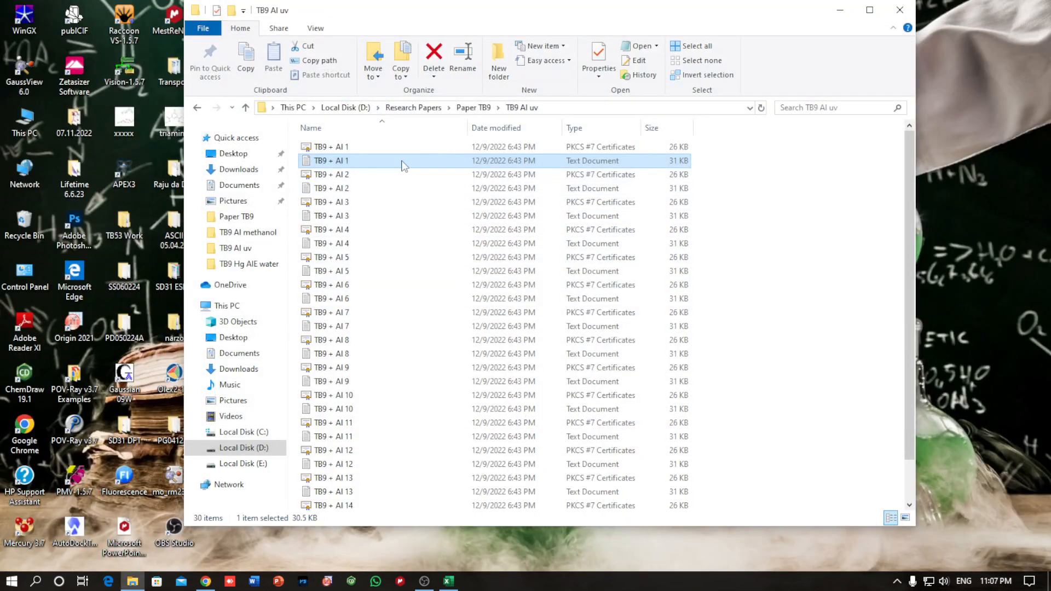
right_click(947, 108)
left_click(935, 149)
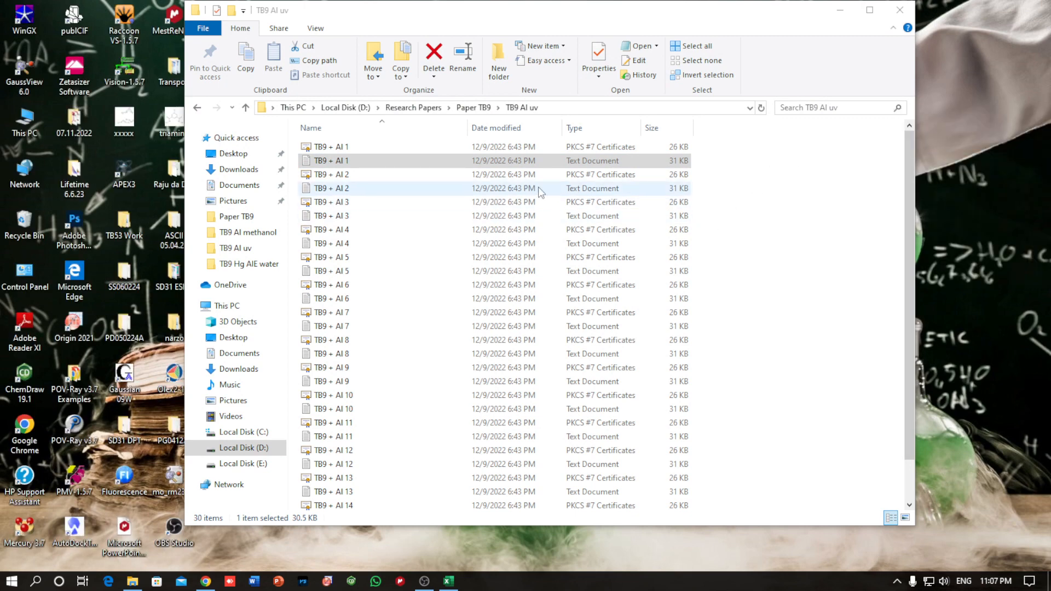
left_click(509, 164)
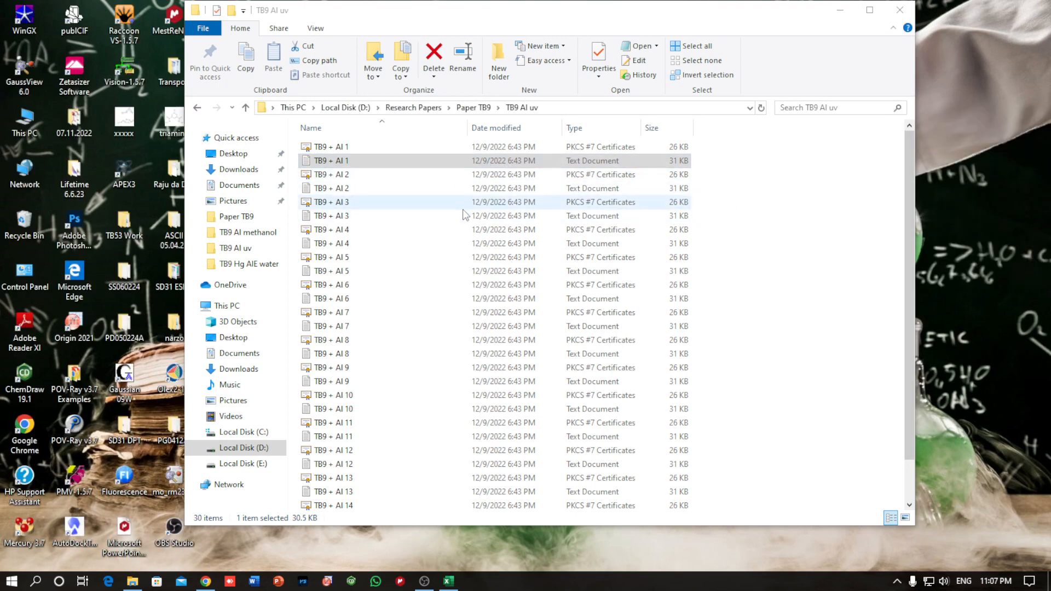
left_click(340, 164)
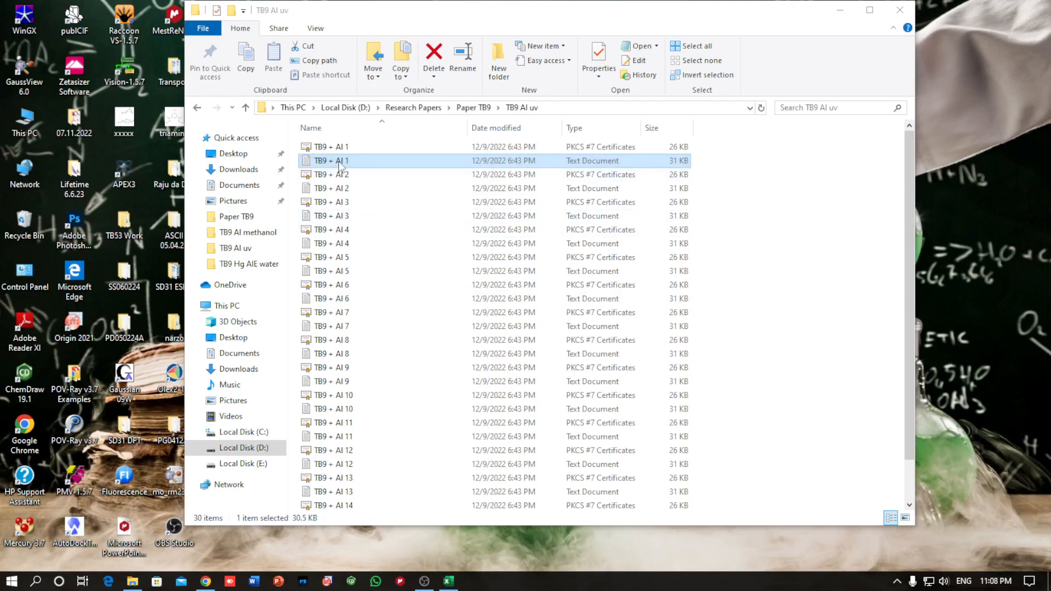
Step: Open the TB9 2 text document from the TB9 Hg uv folder of Paper TB9 in Excel
left_click(449, 581)
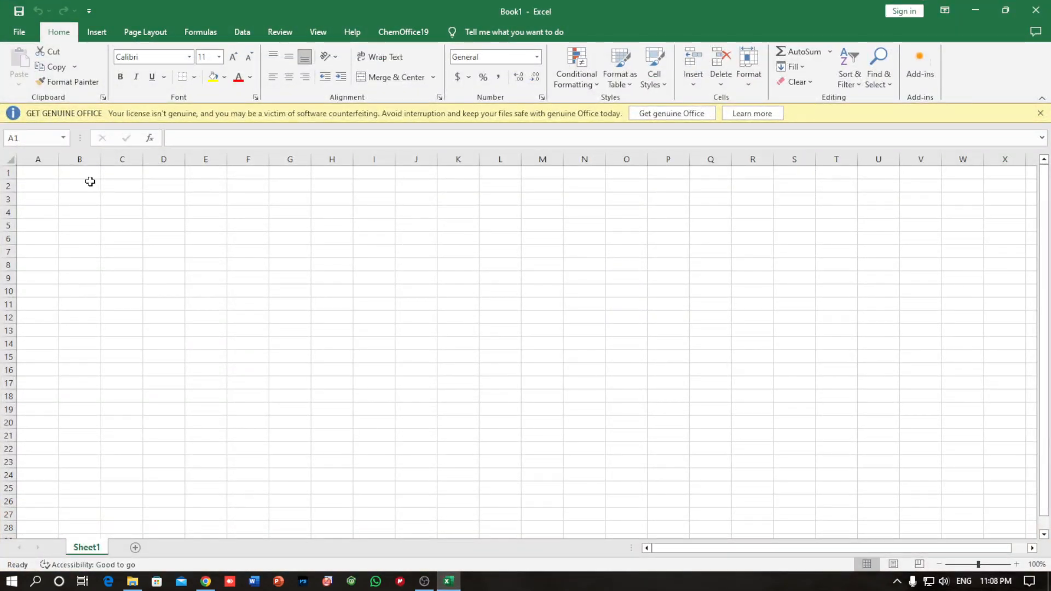
left_click(133, 582)
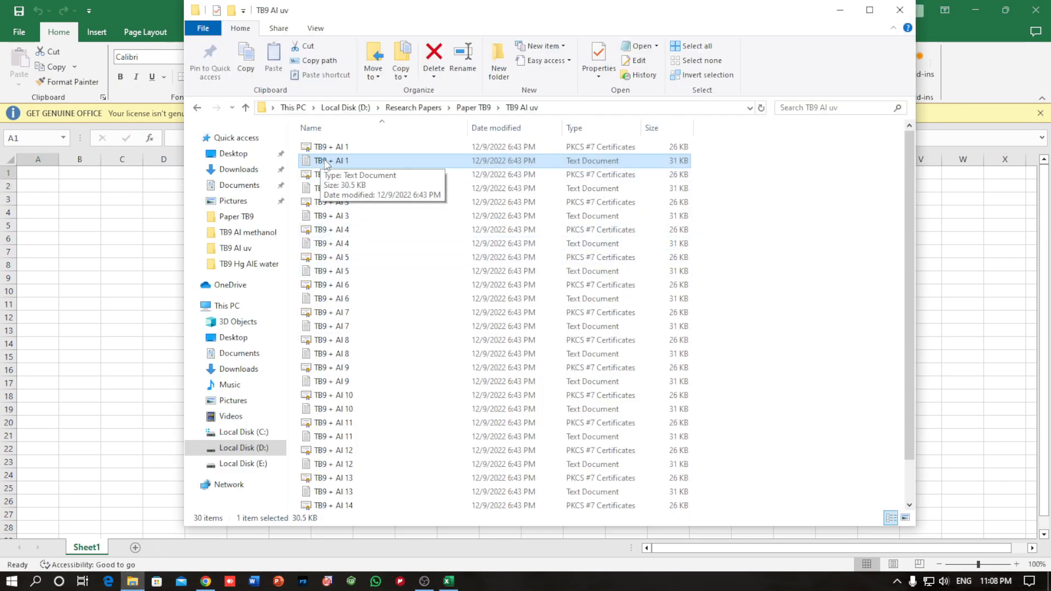
scroll(409, 406, "down", 2)
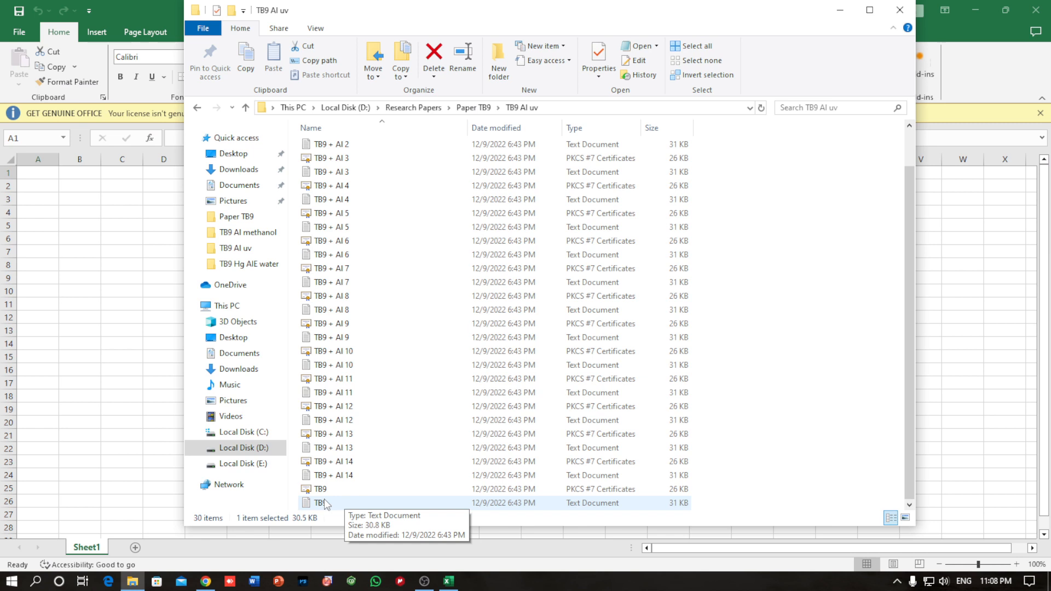
left_click(474, 107)
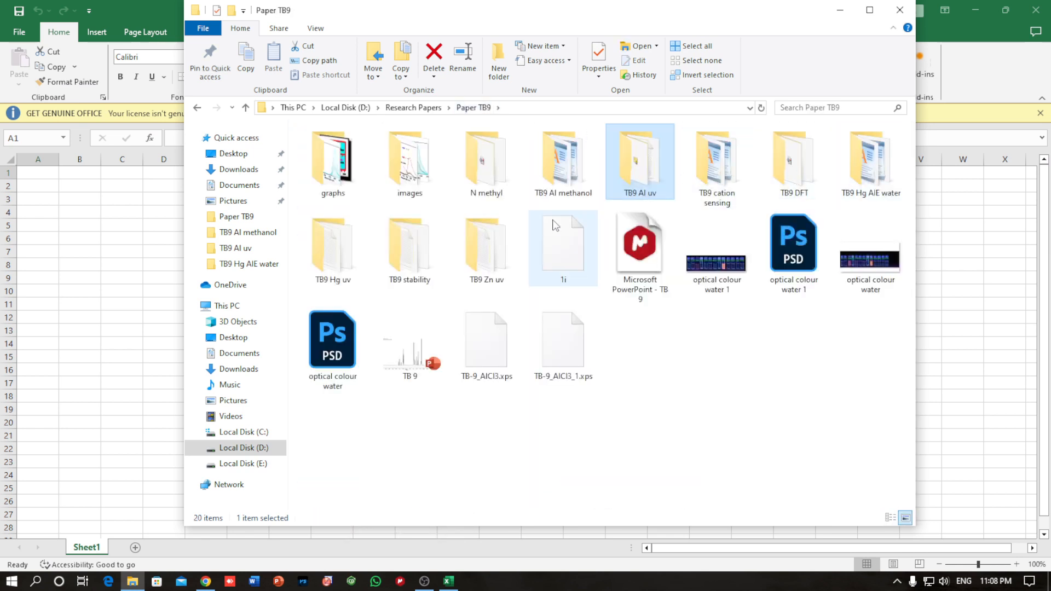
double_click(341, 258)
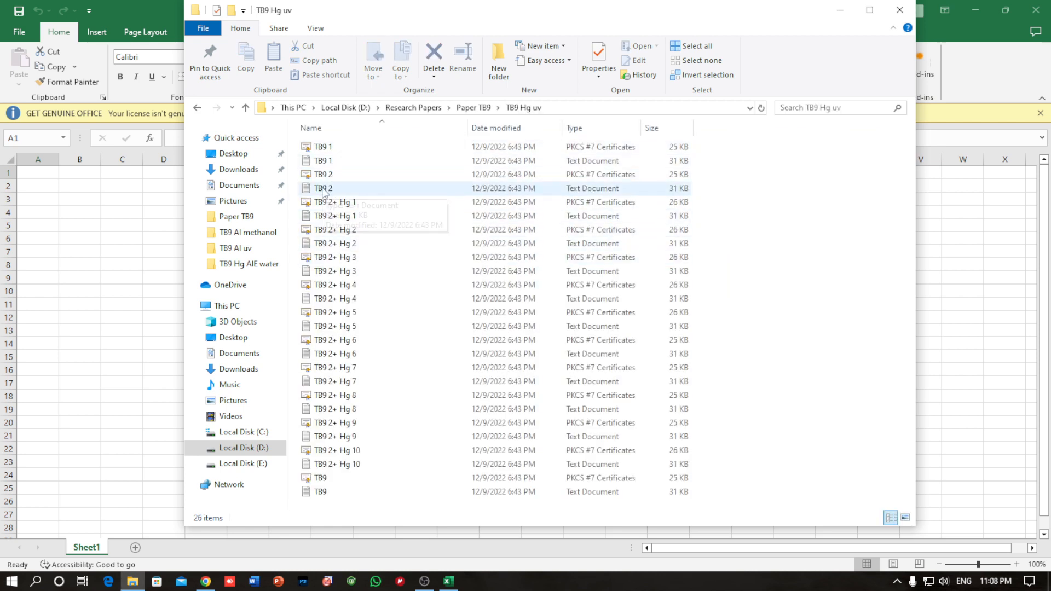
left_click(323, 189)
left_click_drag(46, 176, 50, 179)
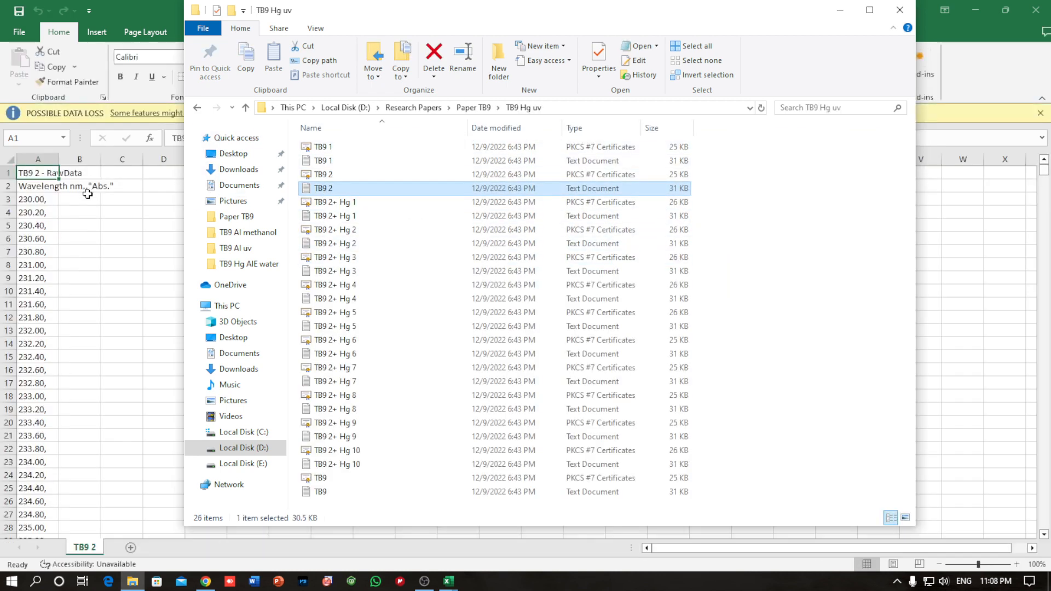
Step: Widen column A to fit its contents
left_click(53, 160)
scroll(49, 399, "down", 9)
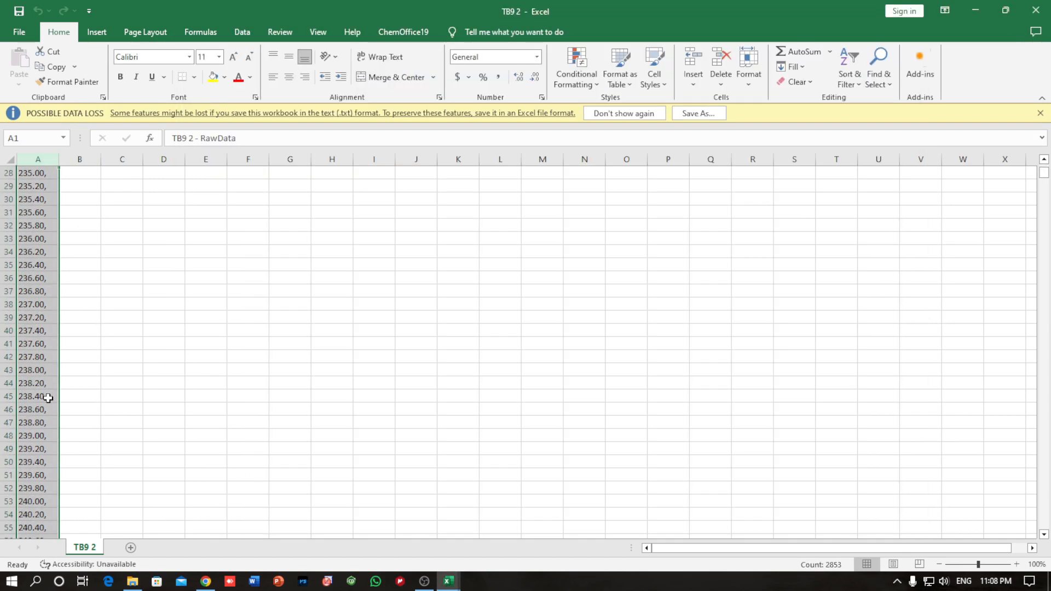
scroll(48, 396, "up", 9)
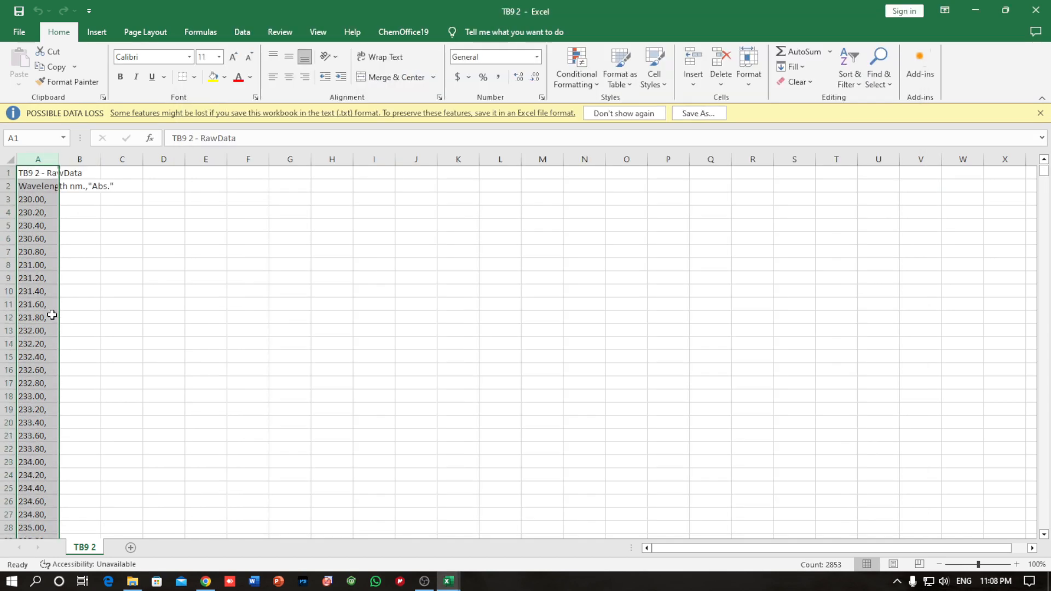
double_click(58, 161)
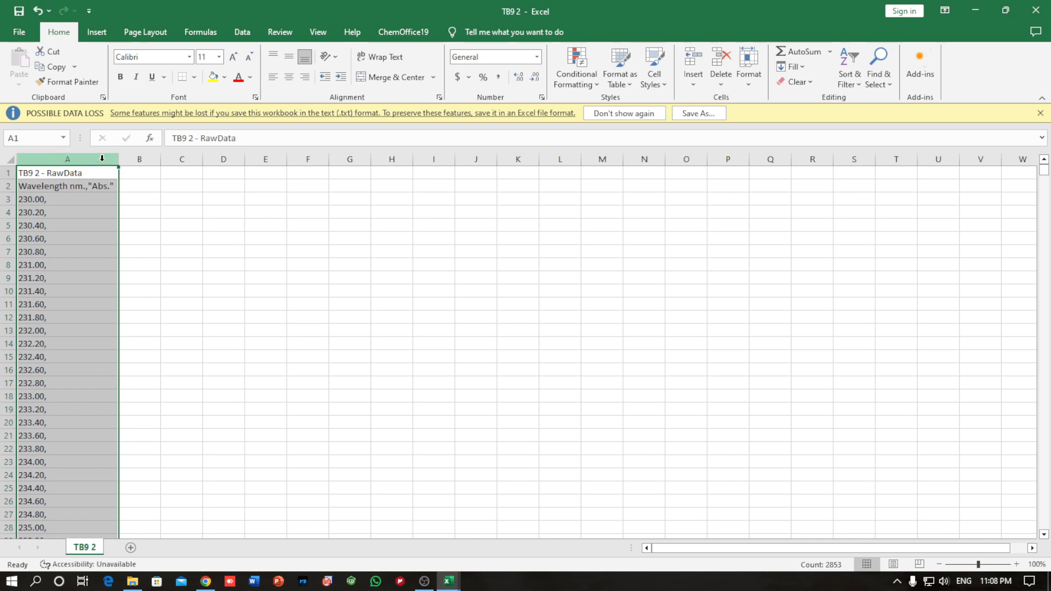
Step: Delete the two header cells A1:A2, shifting the remaining cells up
left_click_drag(60, 174, 70, 184)
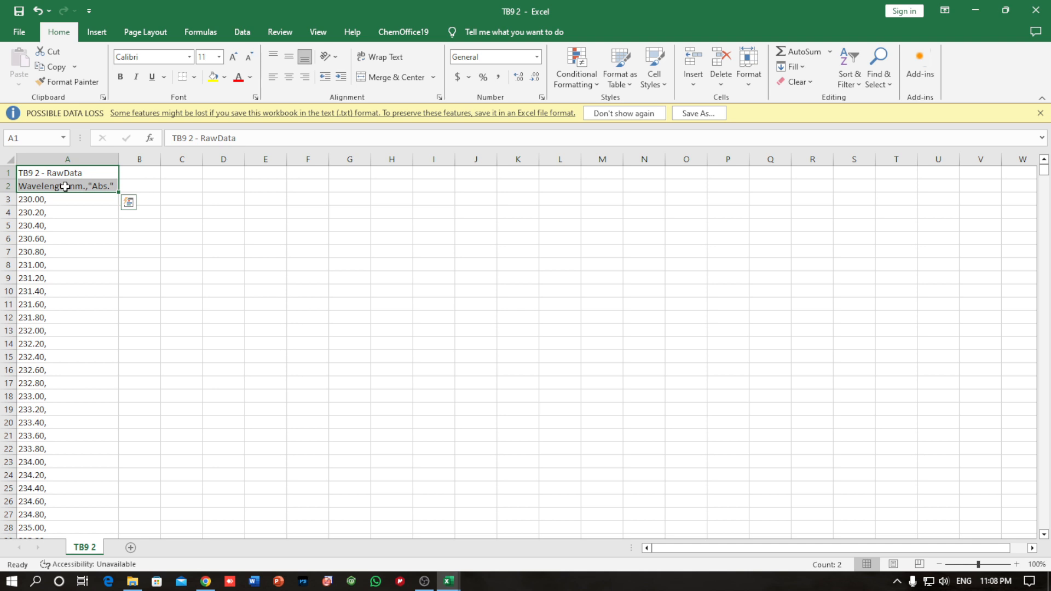
right_click(65, 186)
left_click(117, 332)
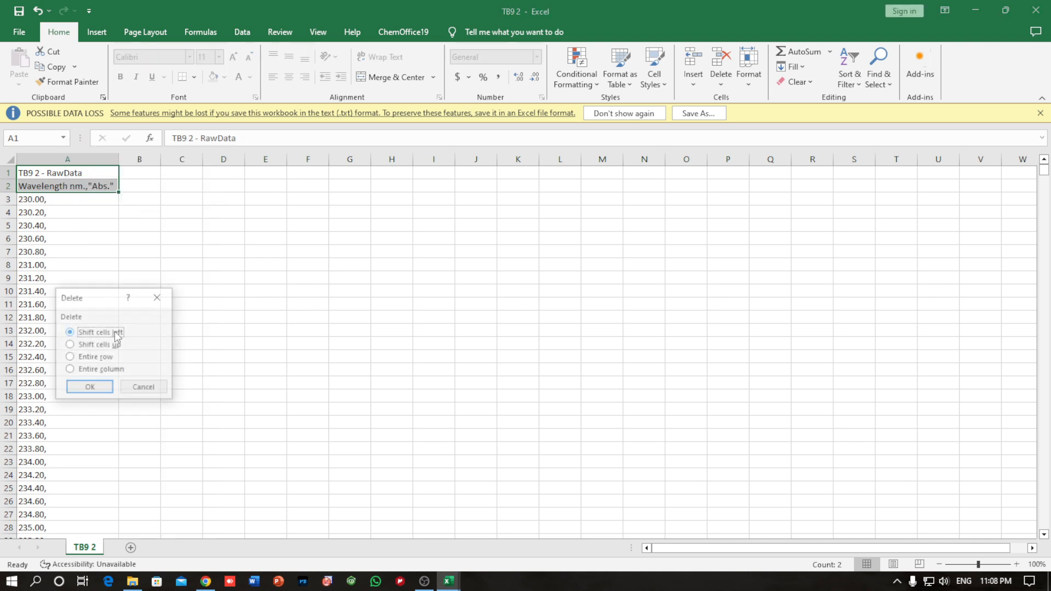
left_click(104, 344)
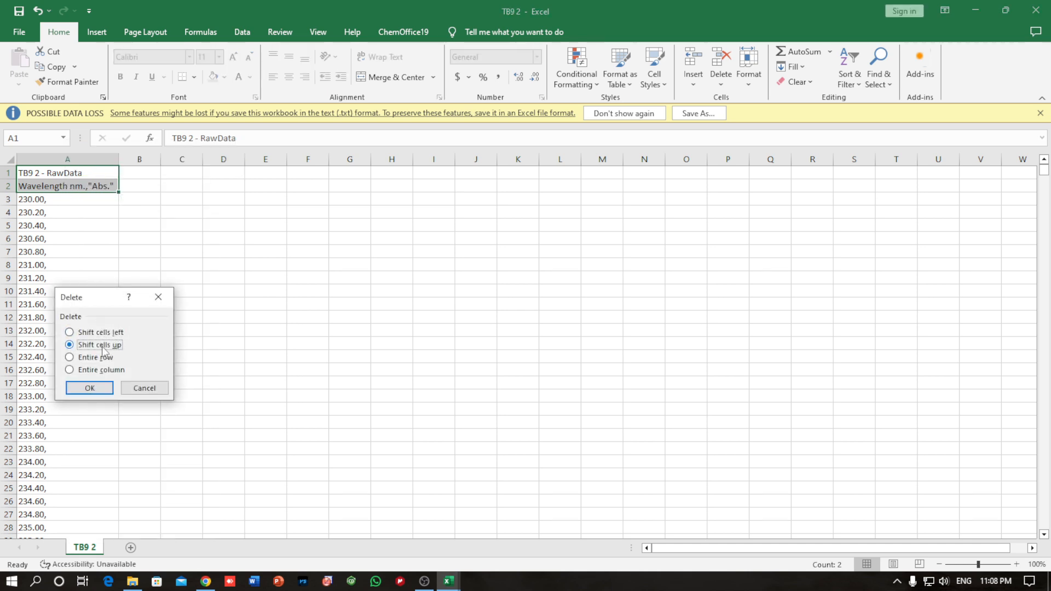
left_click(90, 389)
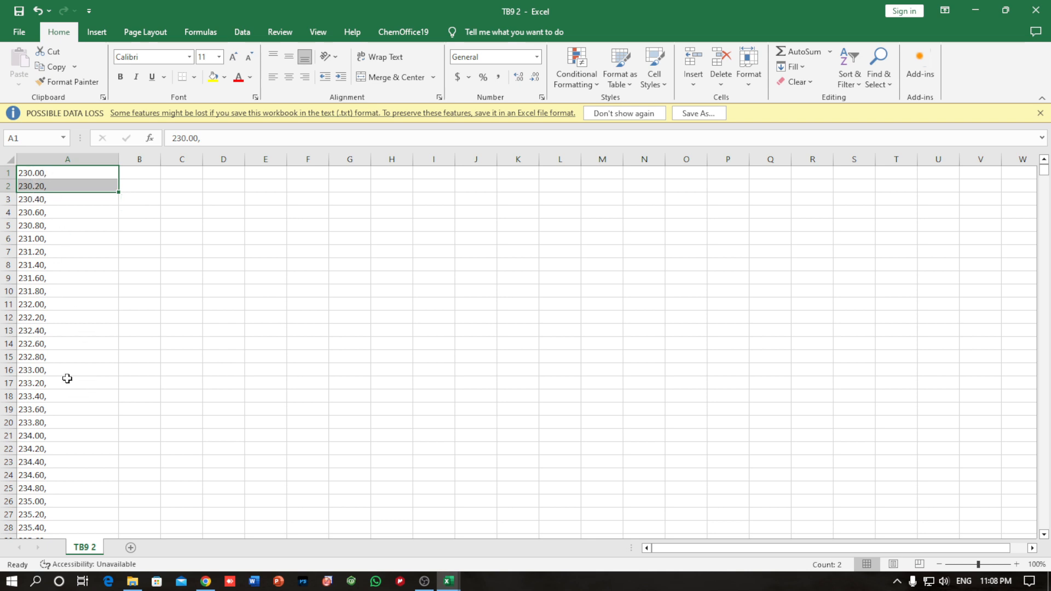
Step: Enter the formula =RIGHT(A101) in cell B101, beside the first row that contains an absorbance value
scroll(57, 310, "down", 9)
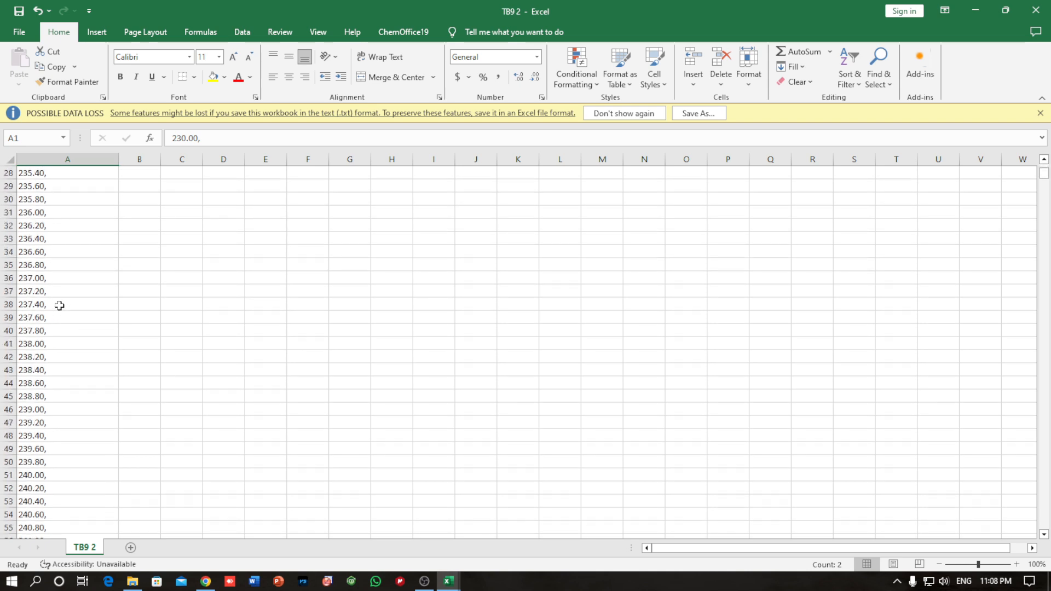
scroll(59, 306, "down", 17)
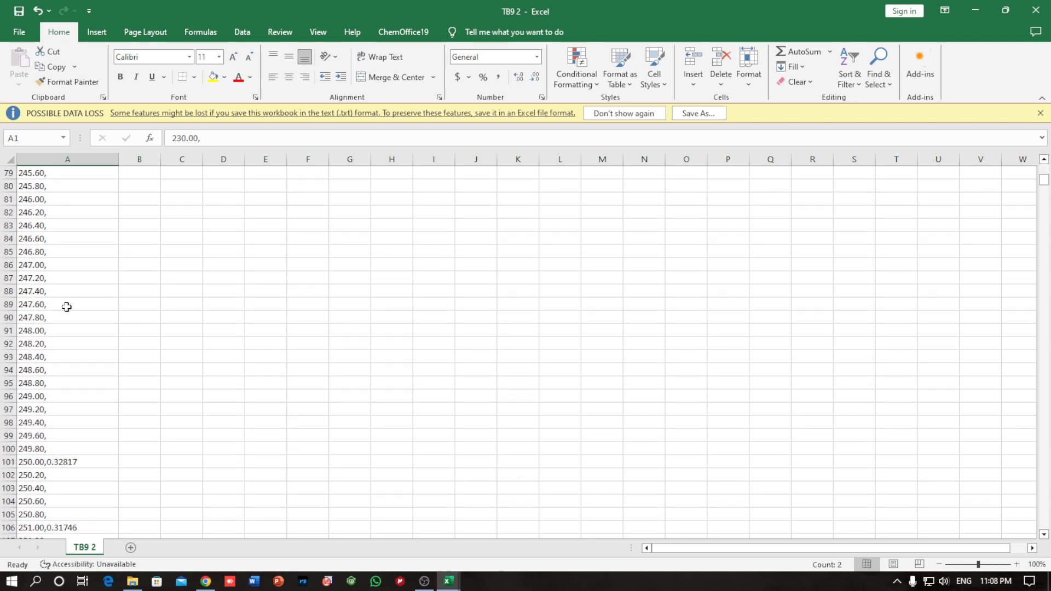
scroll(66, 307, "down", 4)
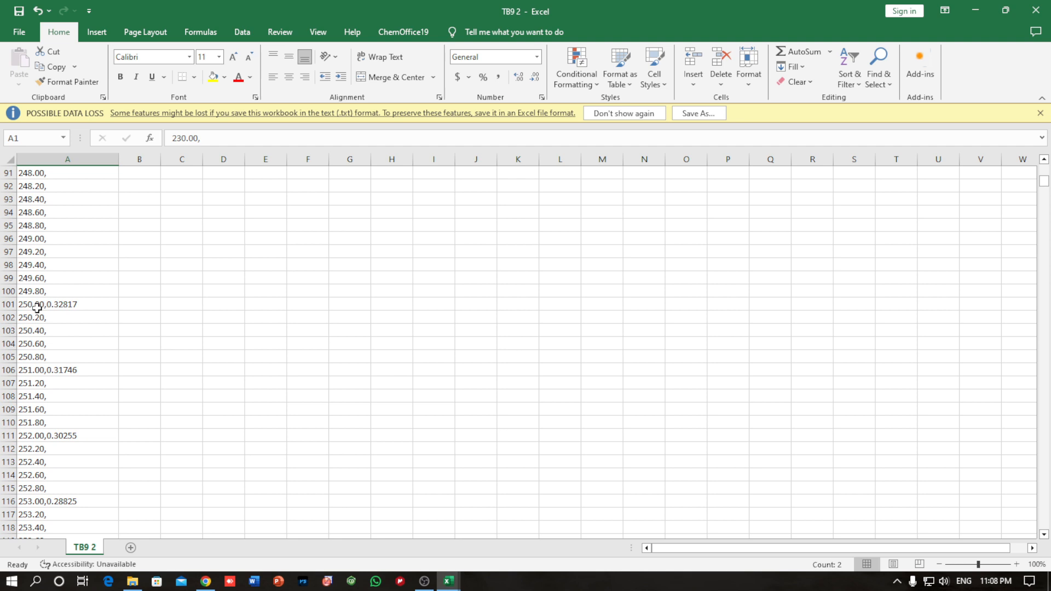
left_click(138, 305)
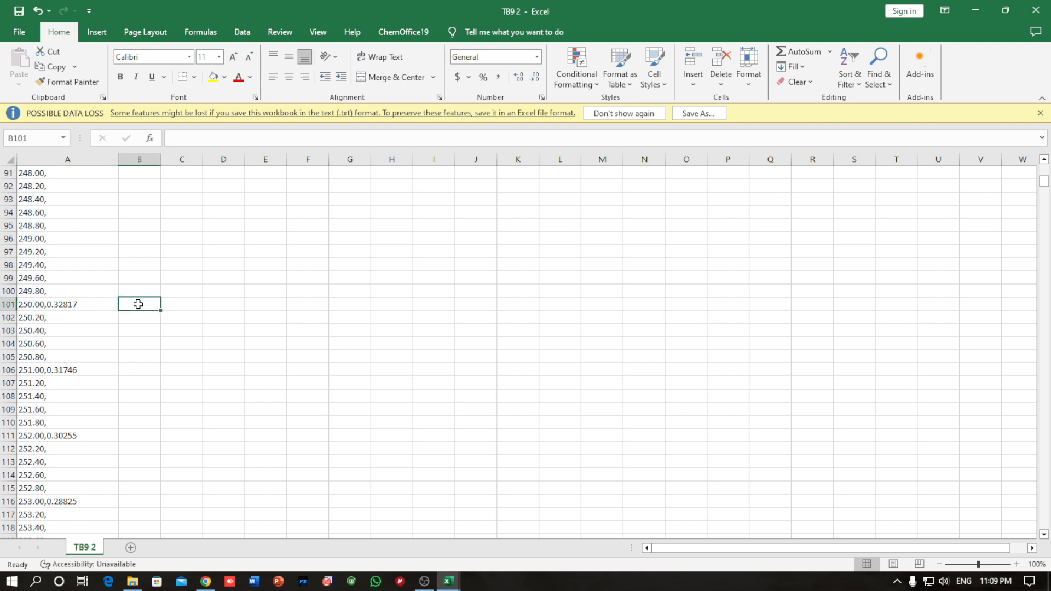
type("=")
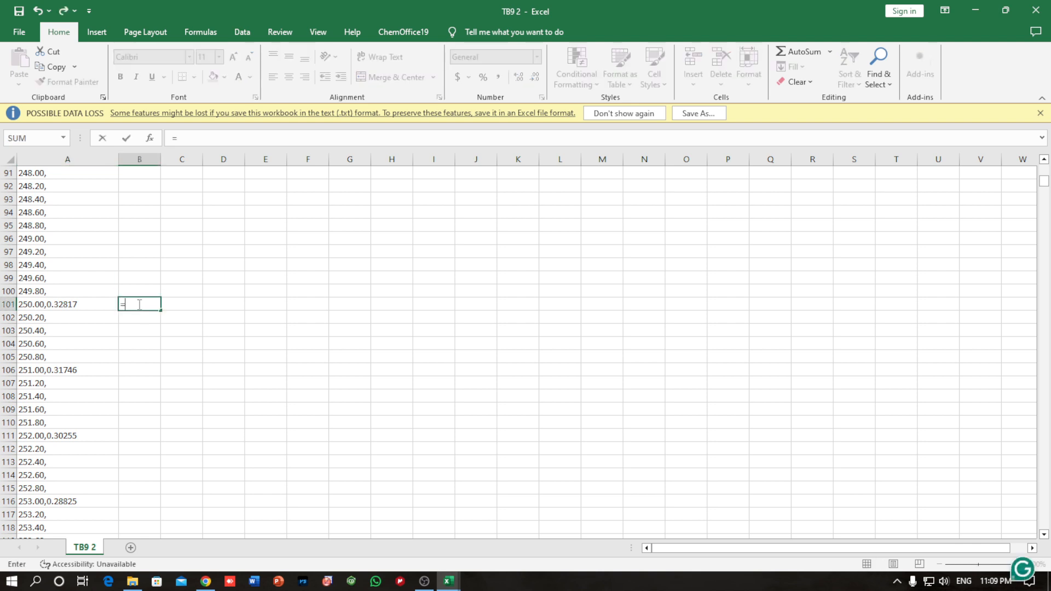
type("right")
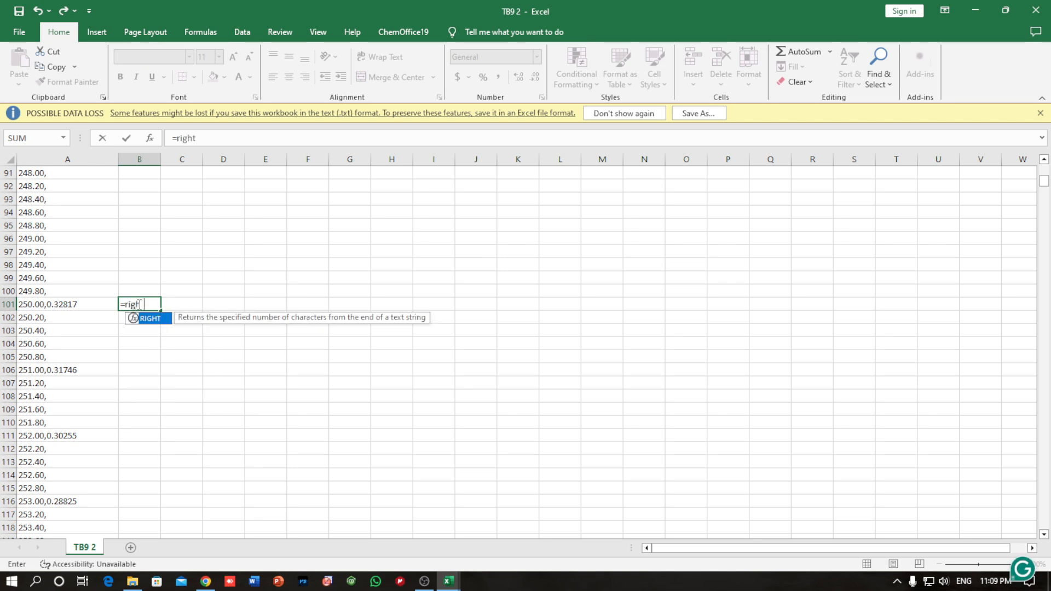
type("(")
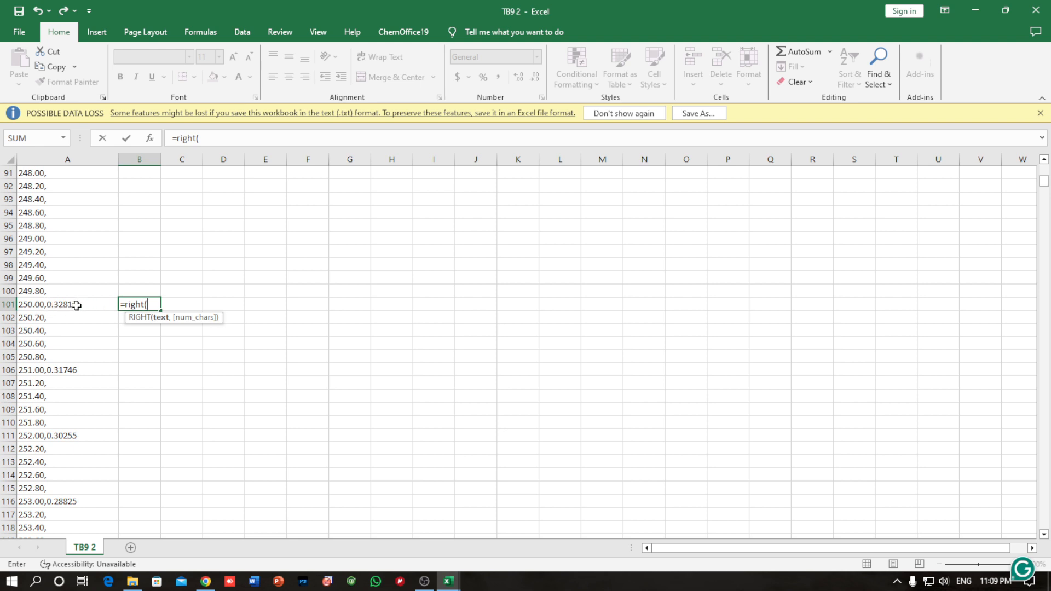
left_click(74, 304)
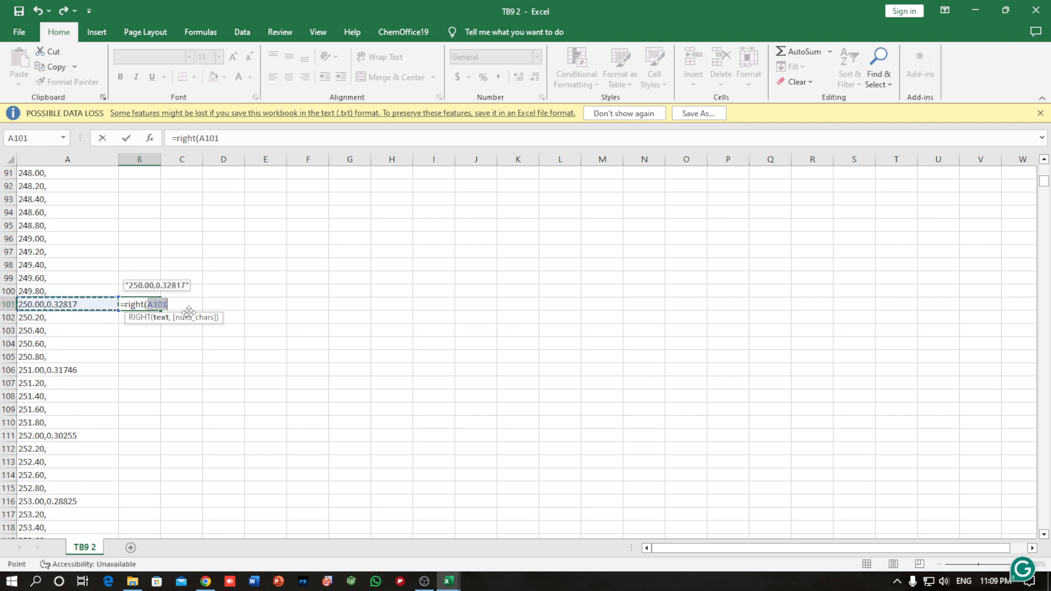
type(")")
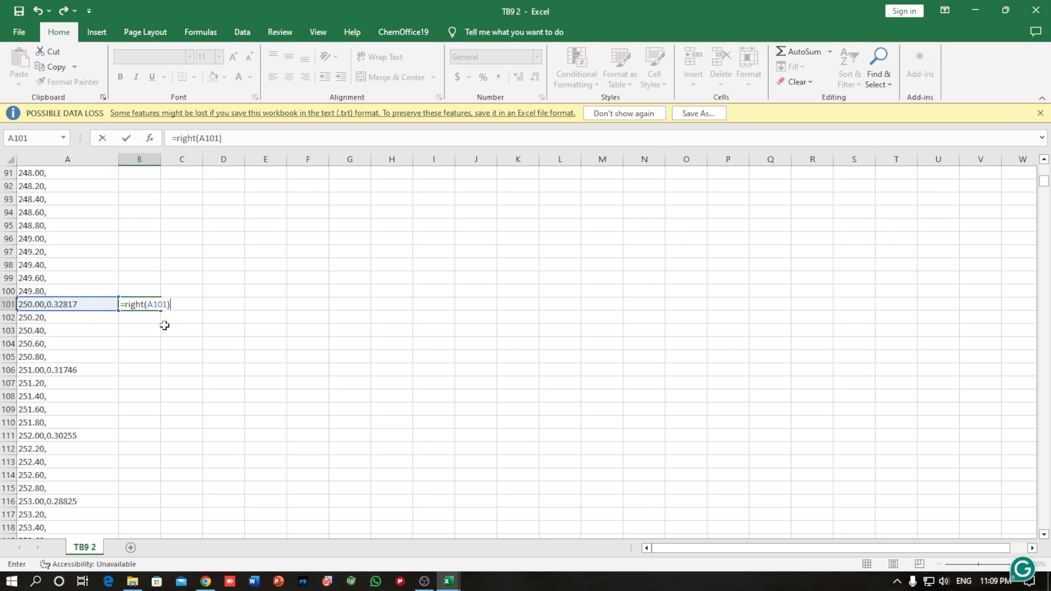
key("Return")
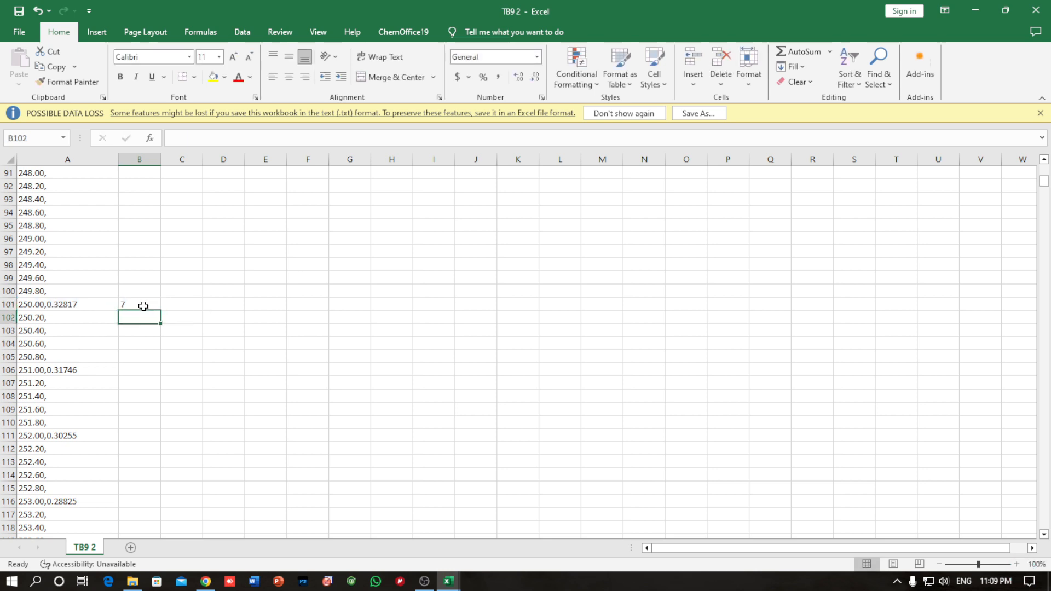
Step: Fill the RIGHT formula from B101 down column B to the end of the data
left_click(139, 305)
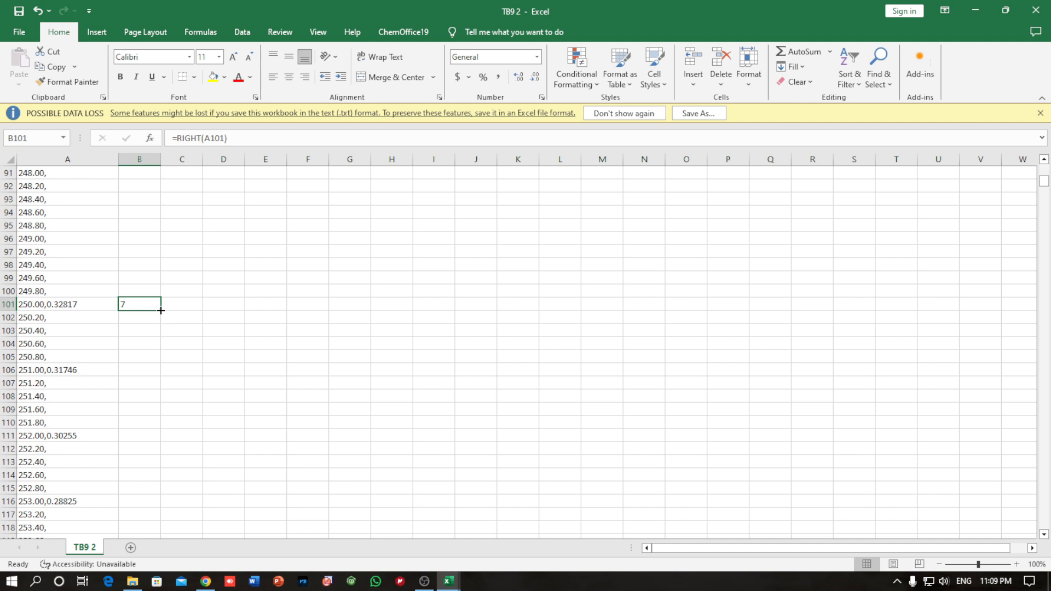
double_click(161, 310)
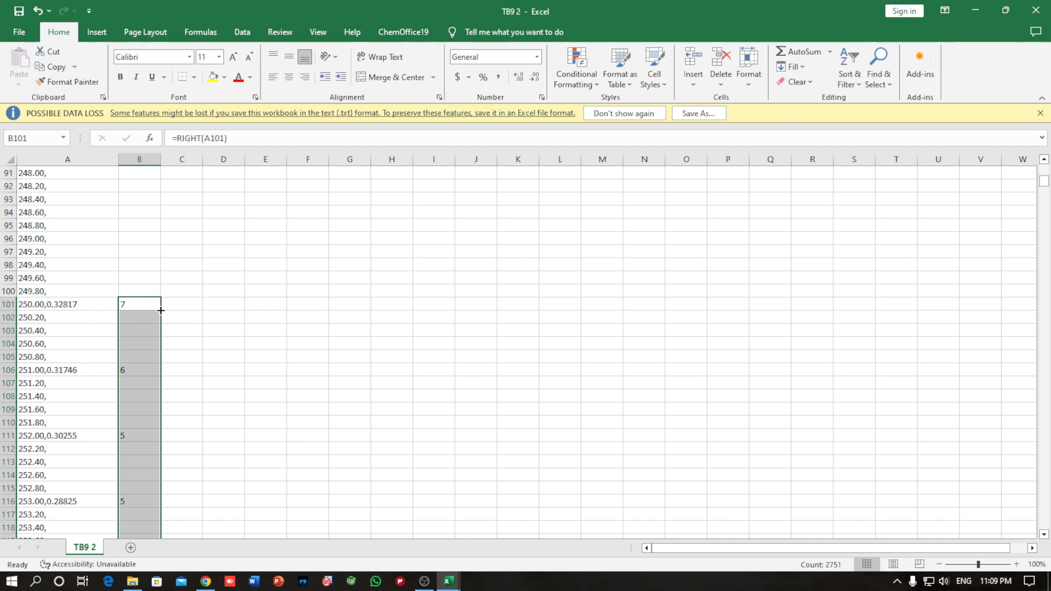
scroll(150, 313, "down", 12)
scroll(150, 312, "up", 7)
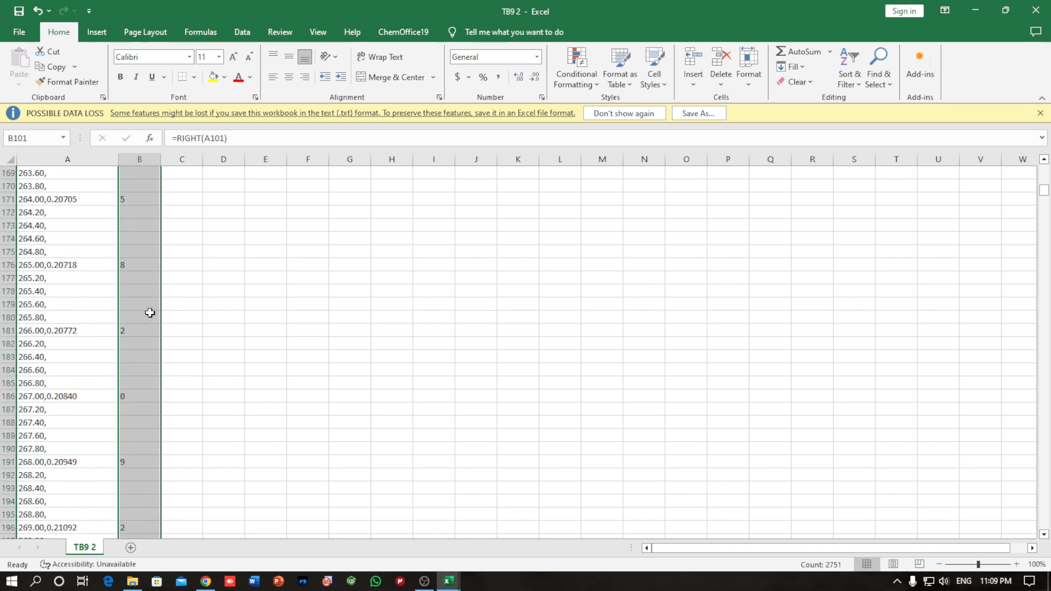
scroll(150, 312, "up", 15)
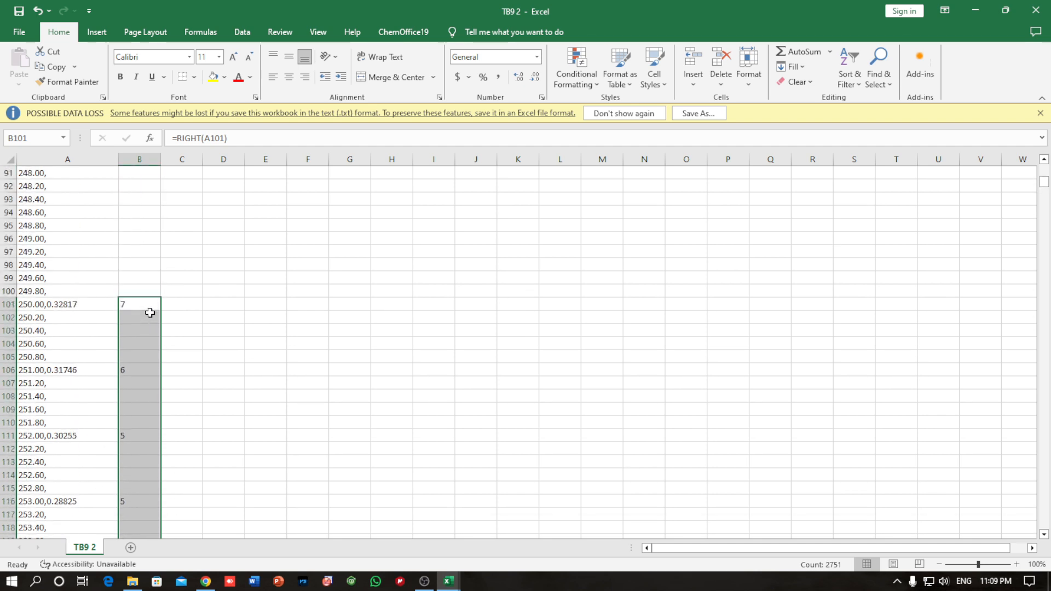
Step: Add a filter to column B at B101 and exclude the blank entries
left_click(242, 31)
left_click(432, 69)
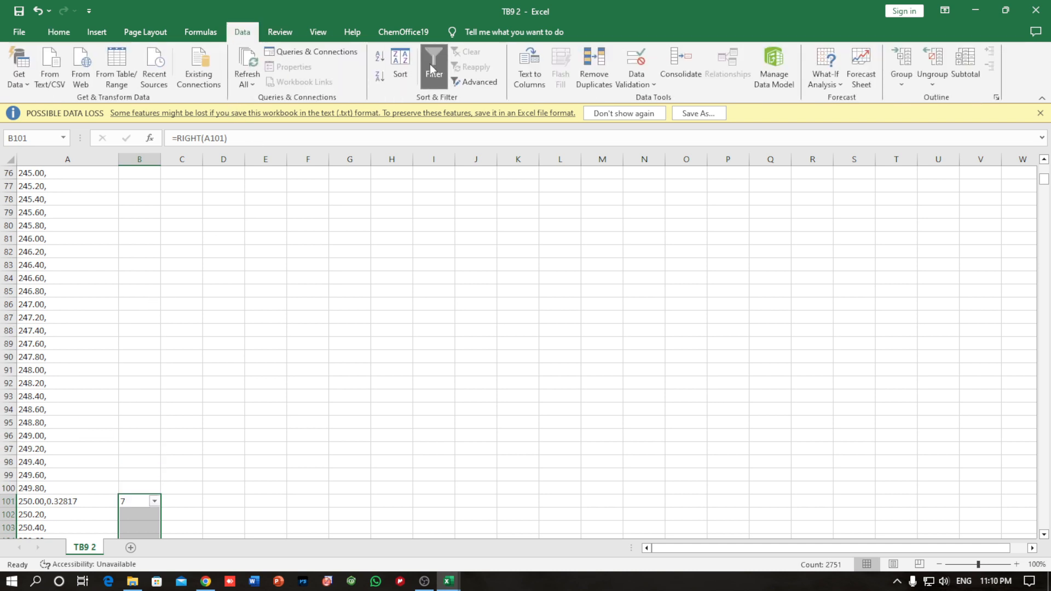
scroll(178, 372, "down", 4)
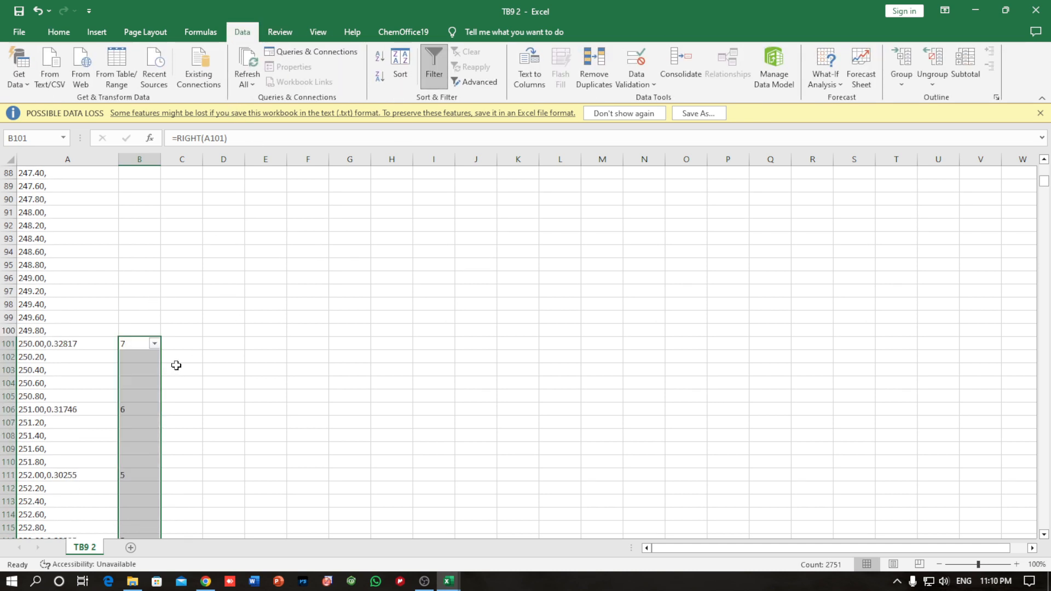
left_click(155, 345)
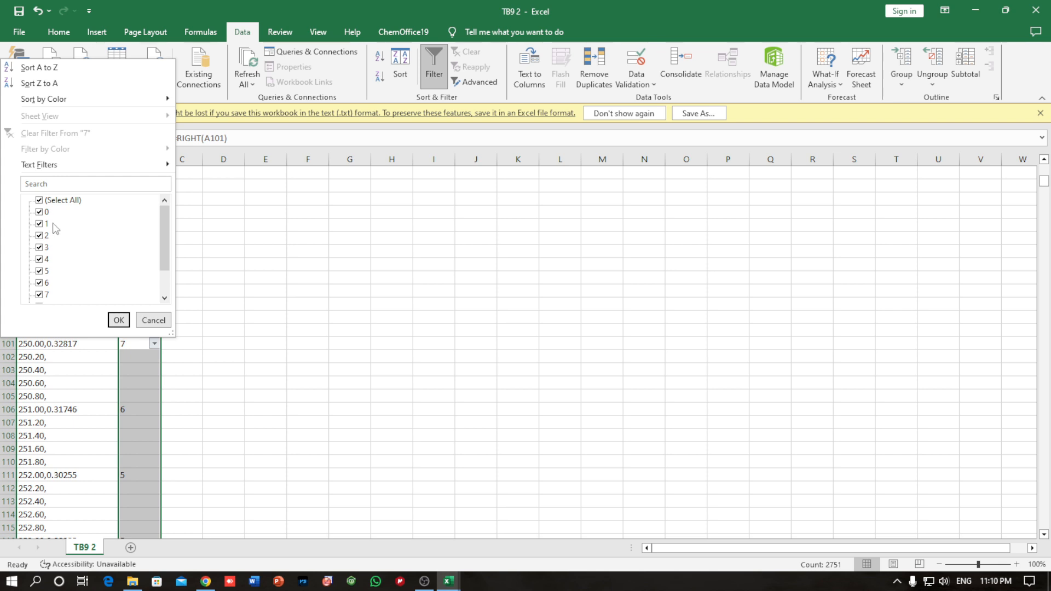
scroll(54, 228, "down", 1)
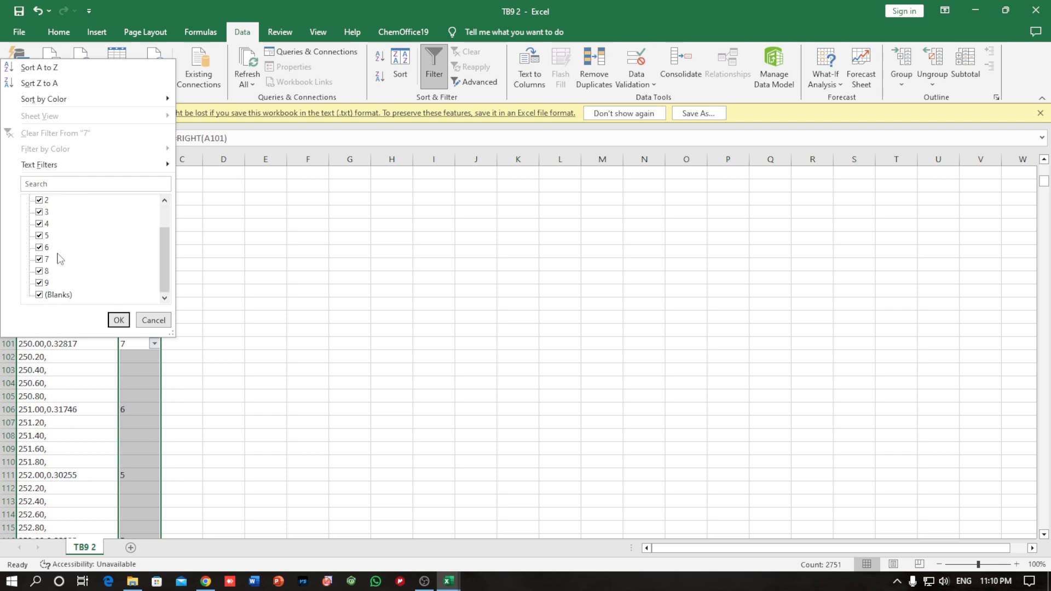
scroll(60, 259, "up", 1)
scroll(56, 271, "down", 1)
left_click(39, 295)
left_click(119, 320)
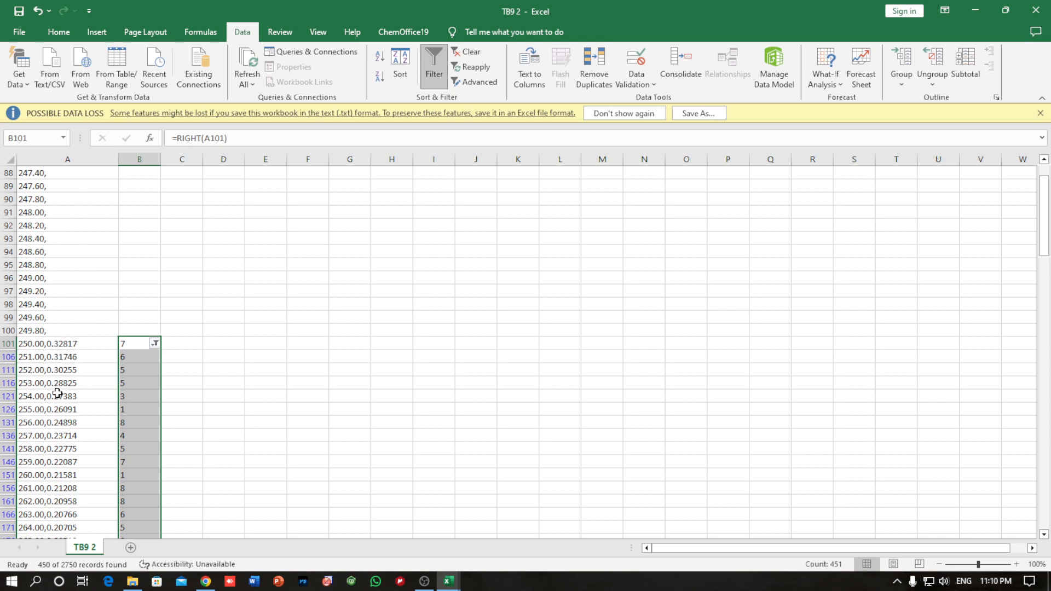
Step: Set up a Text to Columns conversion of column A as delimited data with tab and comma delimiters
left_click(77, 160)
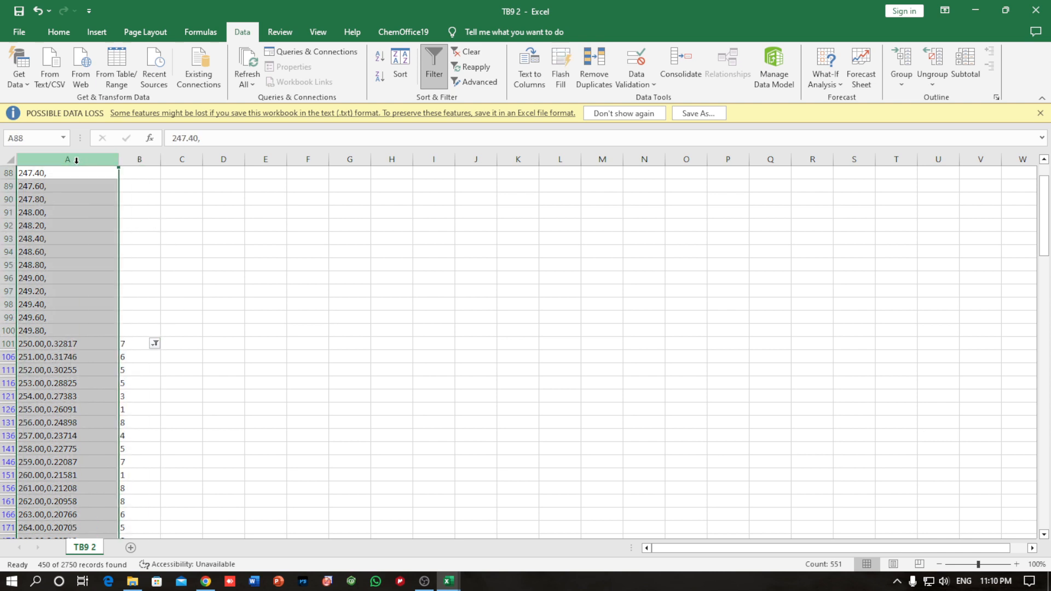
scroll(79, 411, "down", 8)
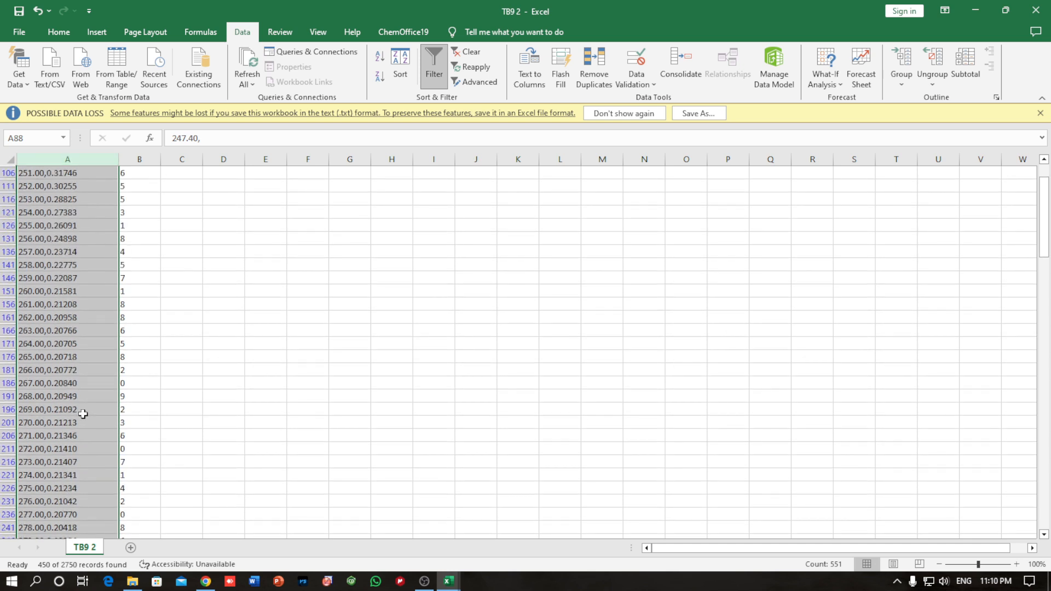
scroll(77, 410, "up", 9)
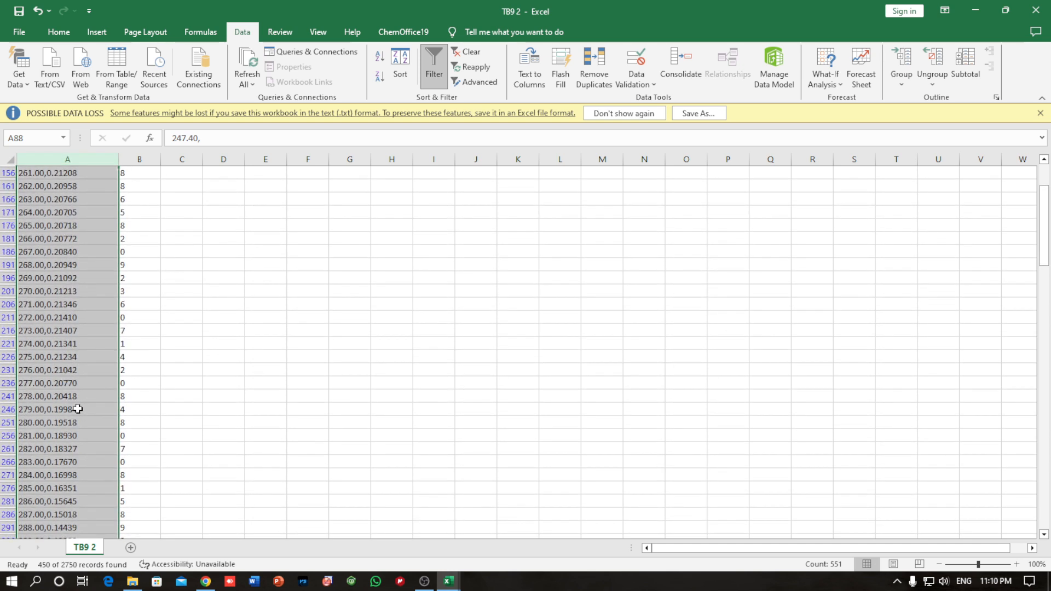
scroll(78, 408, "up", 11)
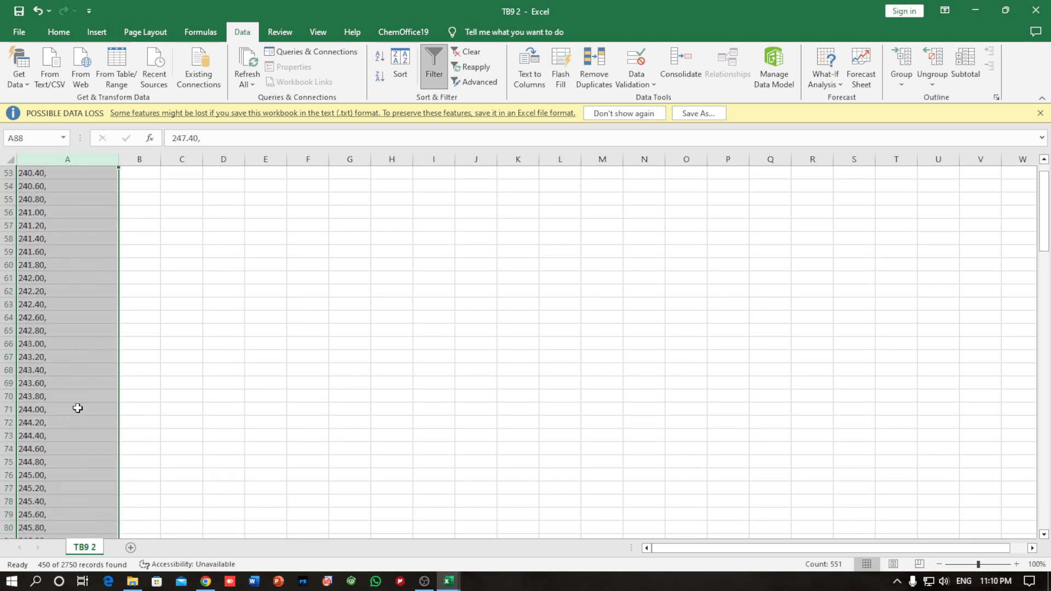
scroll(78, 409, "up", 3)
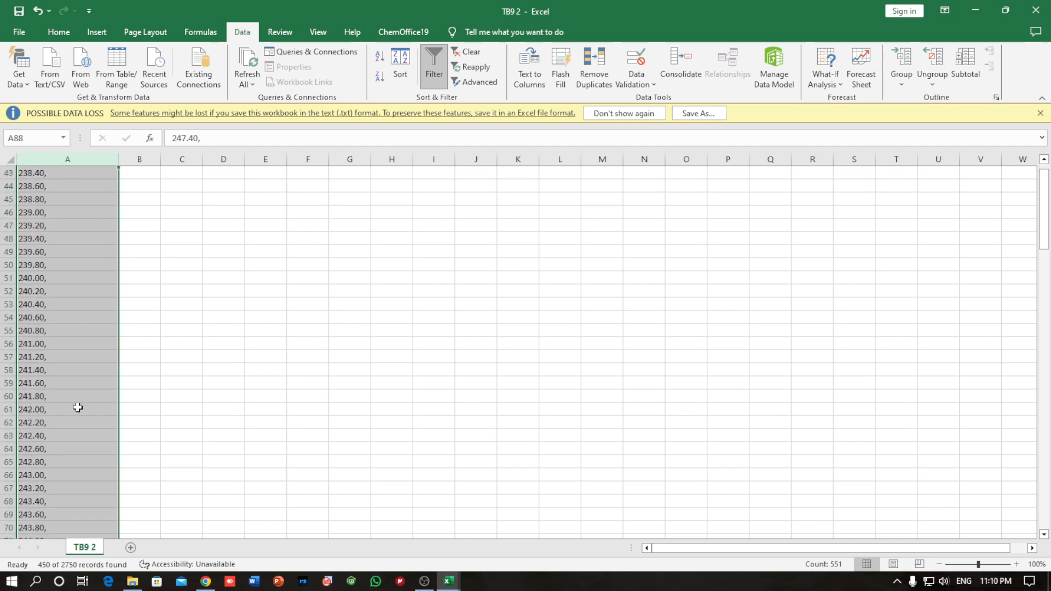
scroll(78, 409, "down", 11)
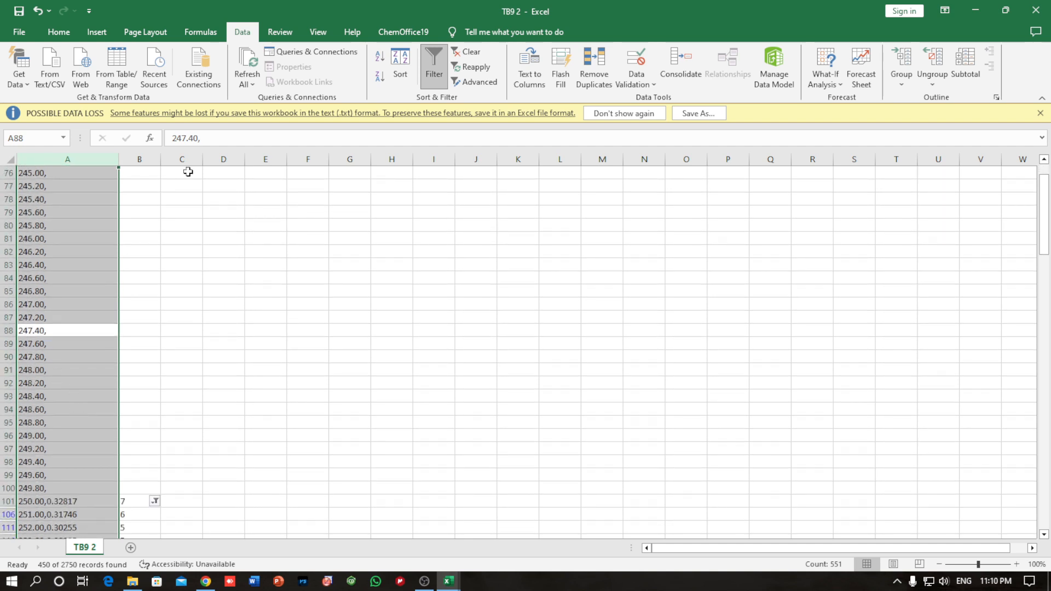
left_click(529, 70)
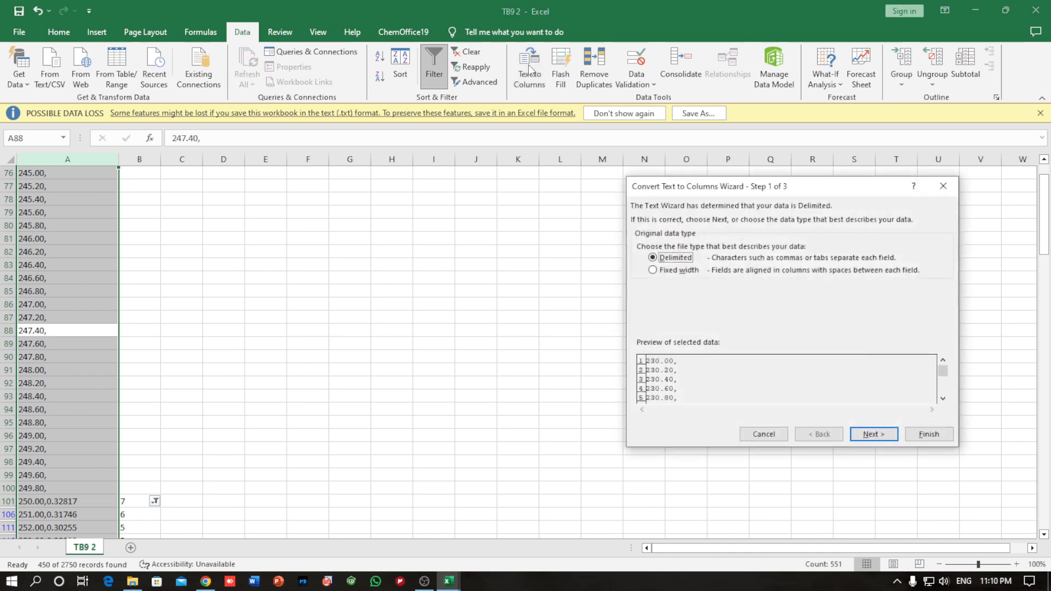
left_click(878, 436)
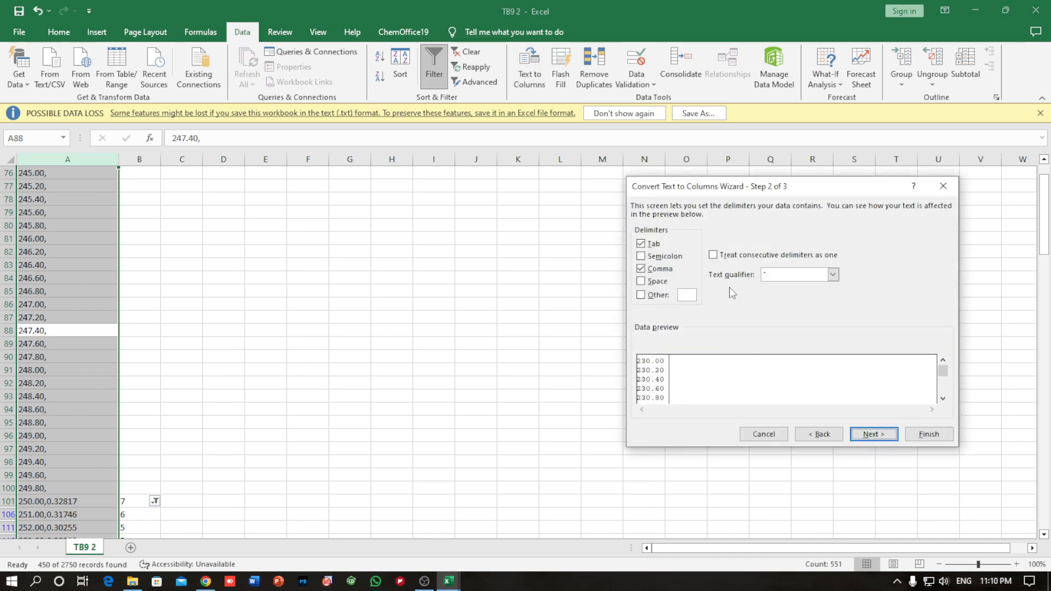
left_click(642, 269)
left_click(641, 269)
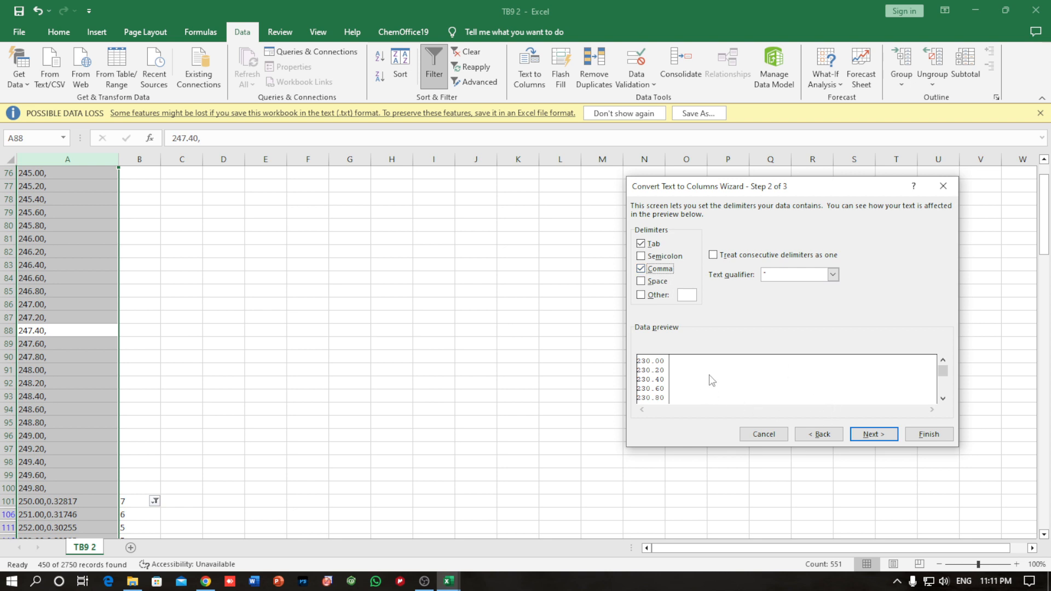
Step: Examine in the data preview how the rows around 250.00 are separated by the comma delimiter
left_click(943, 398)
left_click(942, 398)
left_click(942, 401)
left_click(941, 401)
left_click(942, 400)
mouse_move(944, 371)
left_mouse_down()
mouse_move(945, 397)
mouse_move(943, 368)
left_mouse_up()
left_click(943, 399)
left_click(943, 398)
left_click(943, 399)
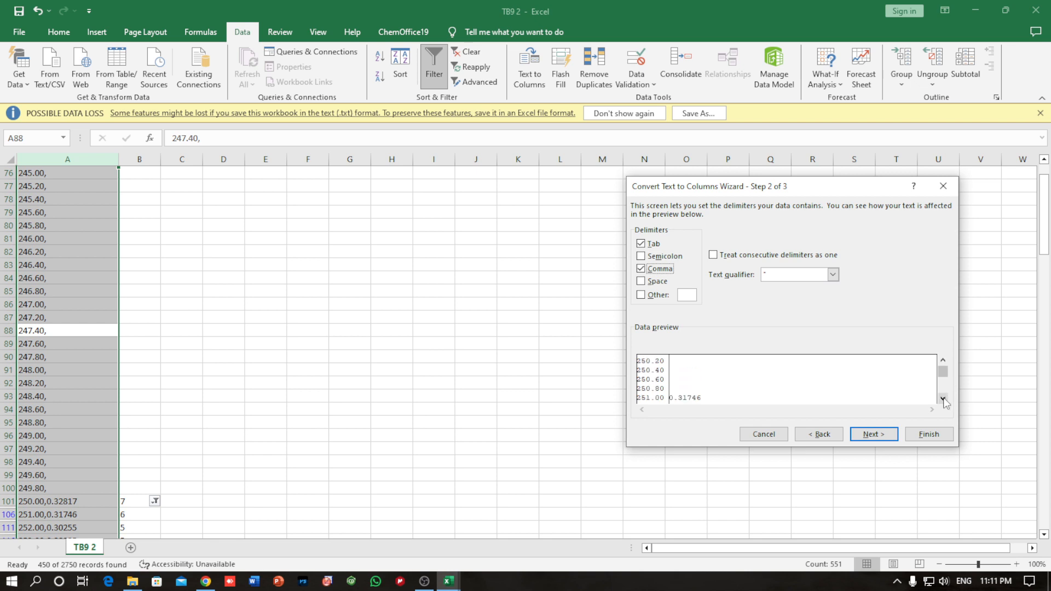
left_click(942, 366)
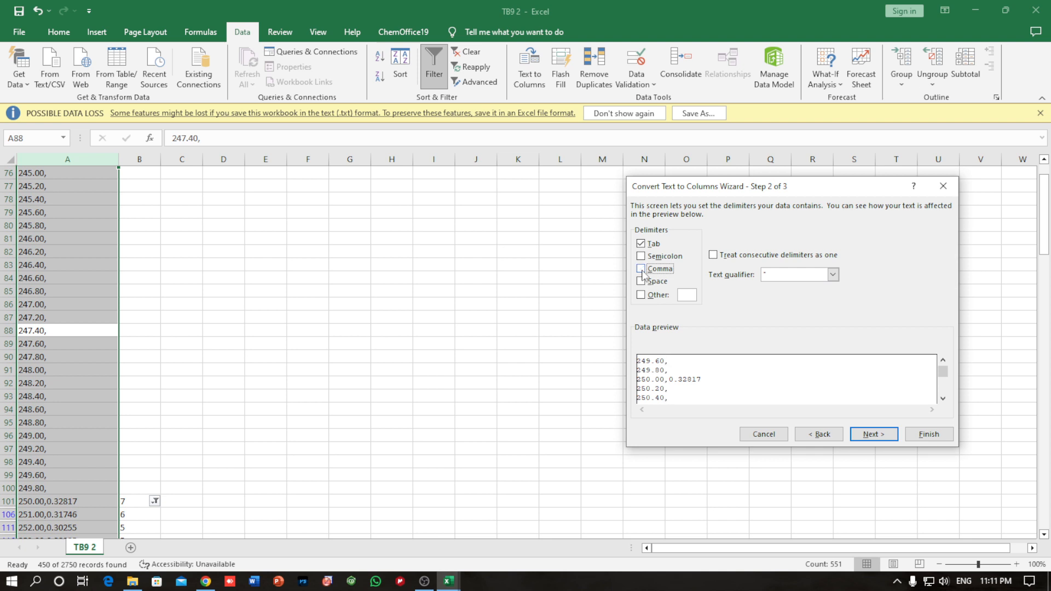
Step: Split column A at the comma with Text to Columns in General format, replacing the existing data in column B
left_click(870, 436)
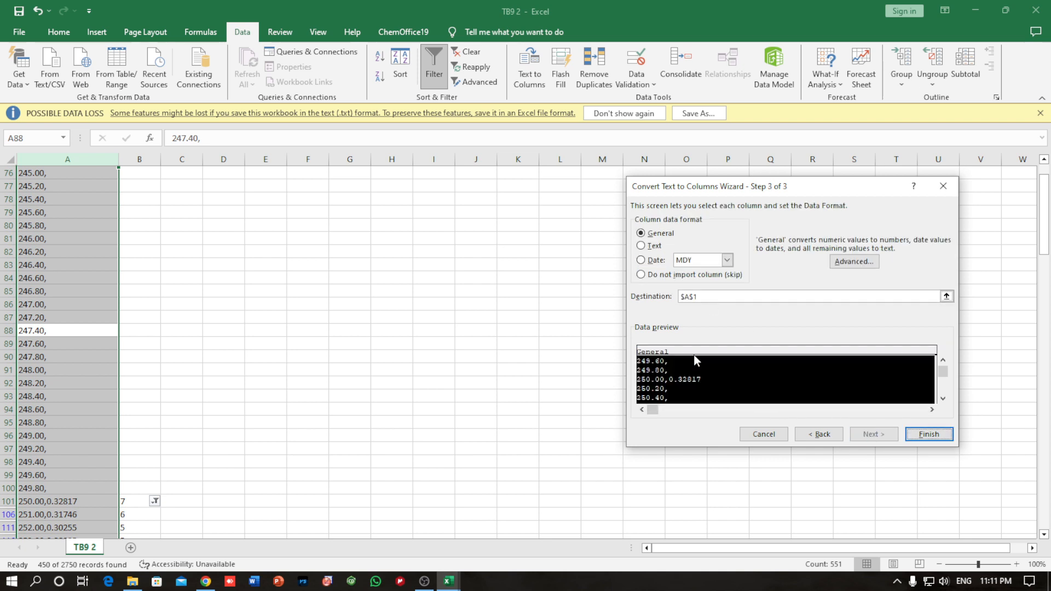
left_click(820, 433)
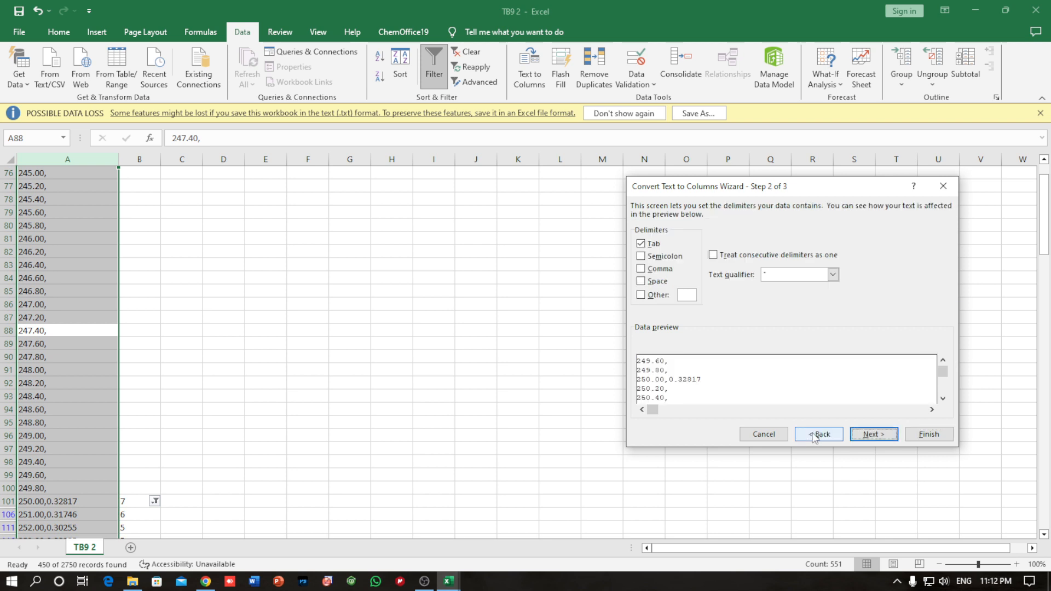
left_click(643, 269)
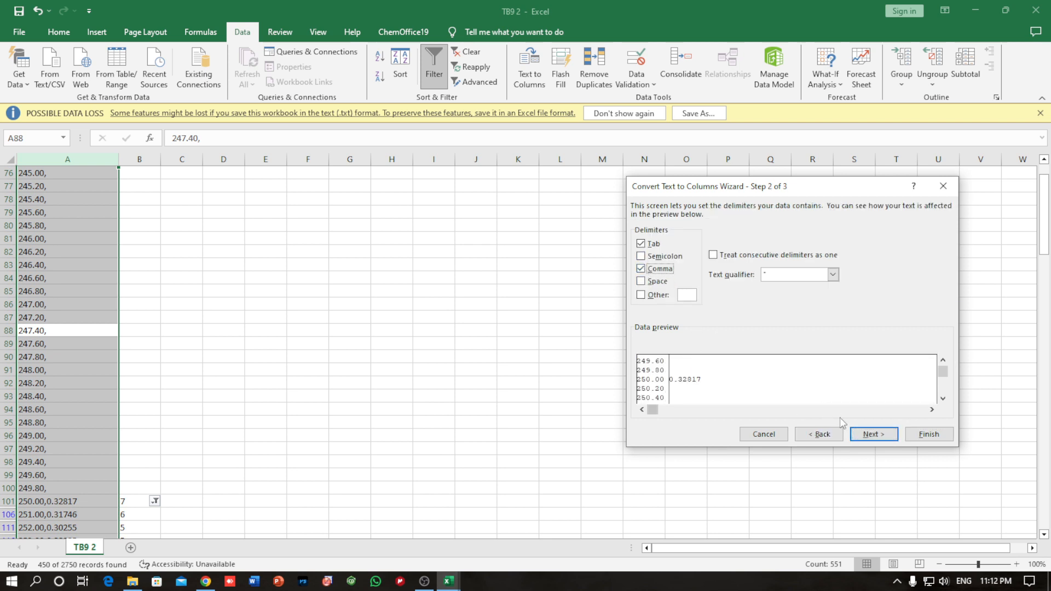
left_click(870, 435)
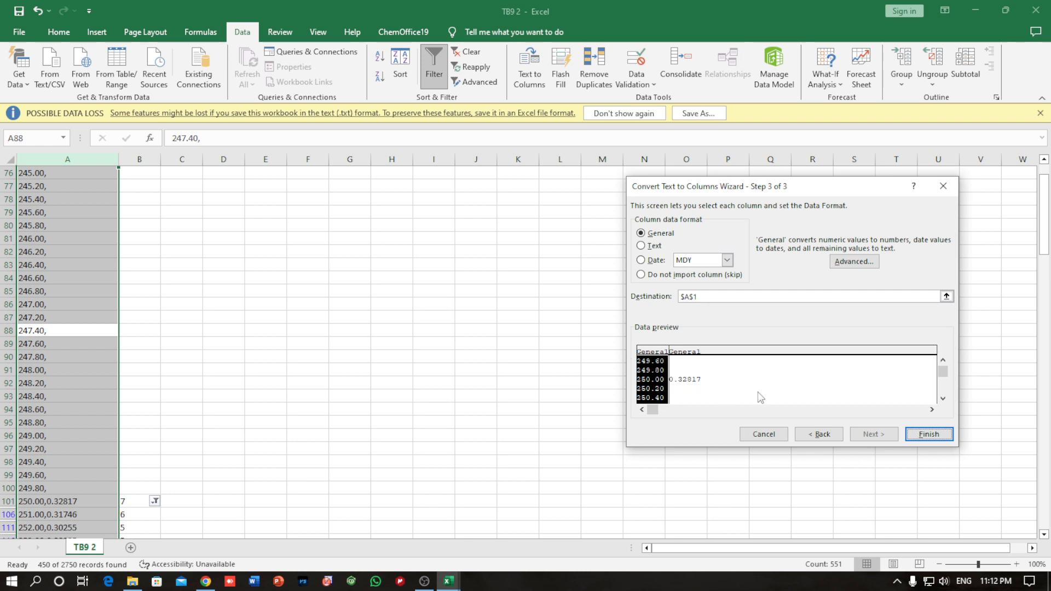
left_click(920, 435)
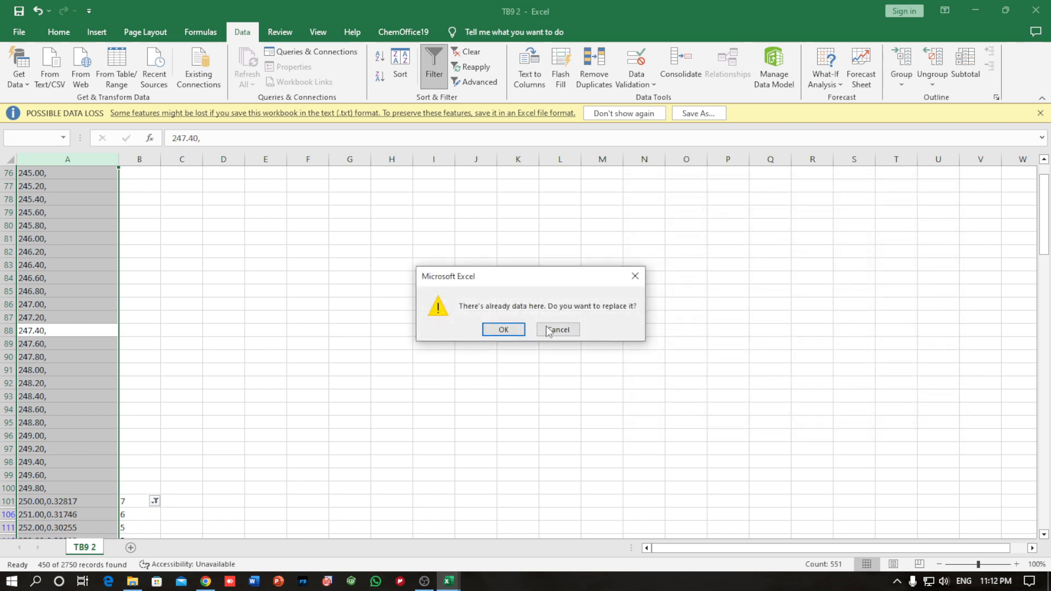
left_click(501, 328)
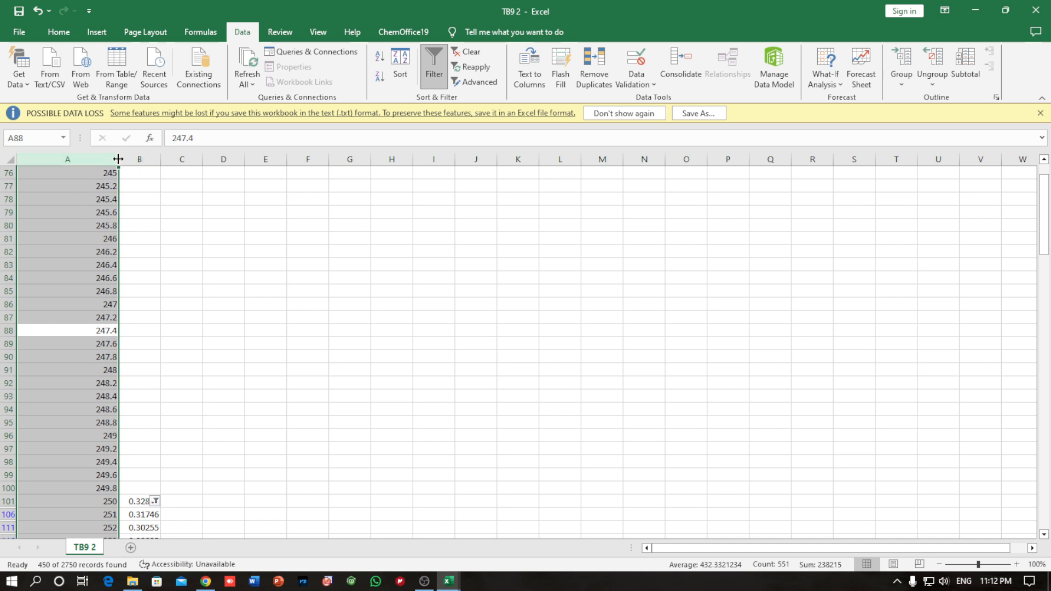
Step: Copy columns A and B with the wavelength and absorbance data and switch to OriginPro
left_click_drag(107, 157, 127, 157)
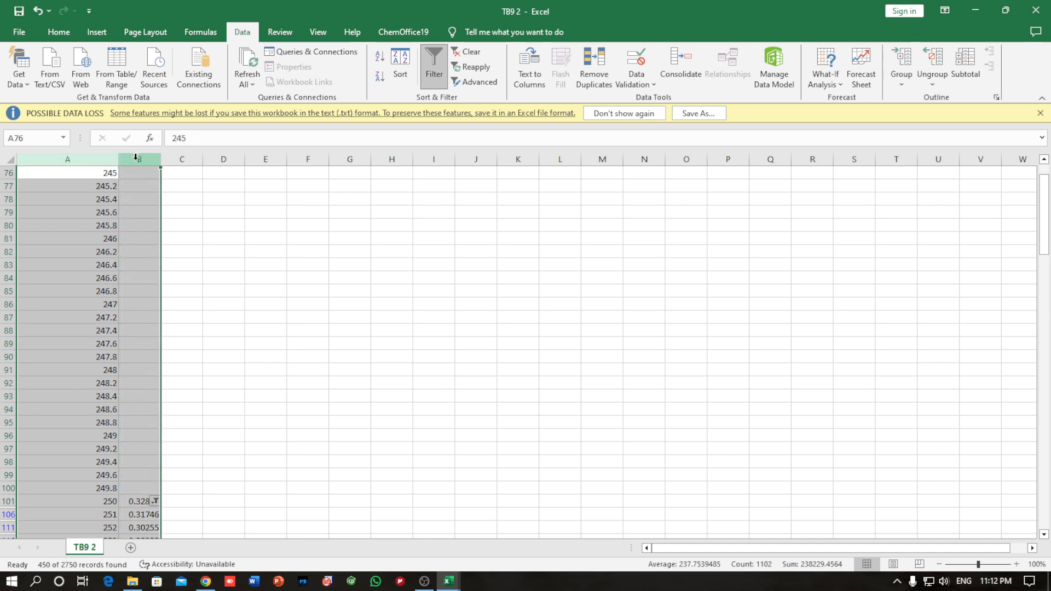
key("ctrl+c")
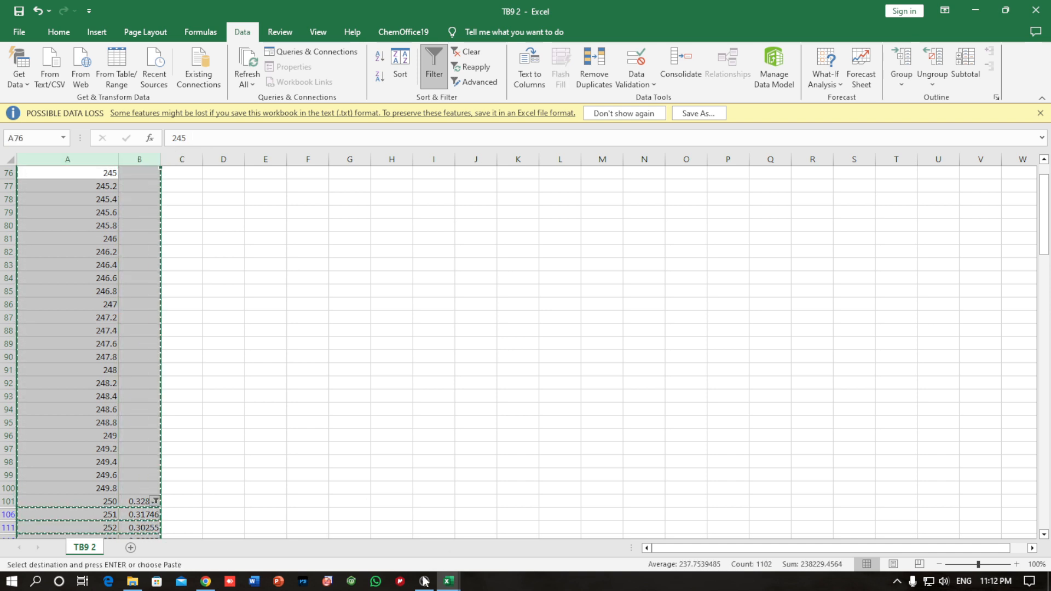
left_click(328, 582)
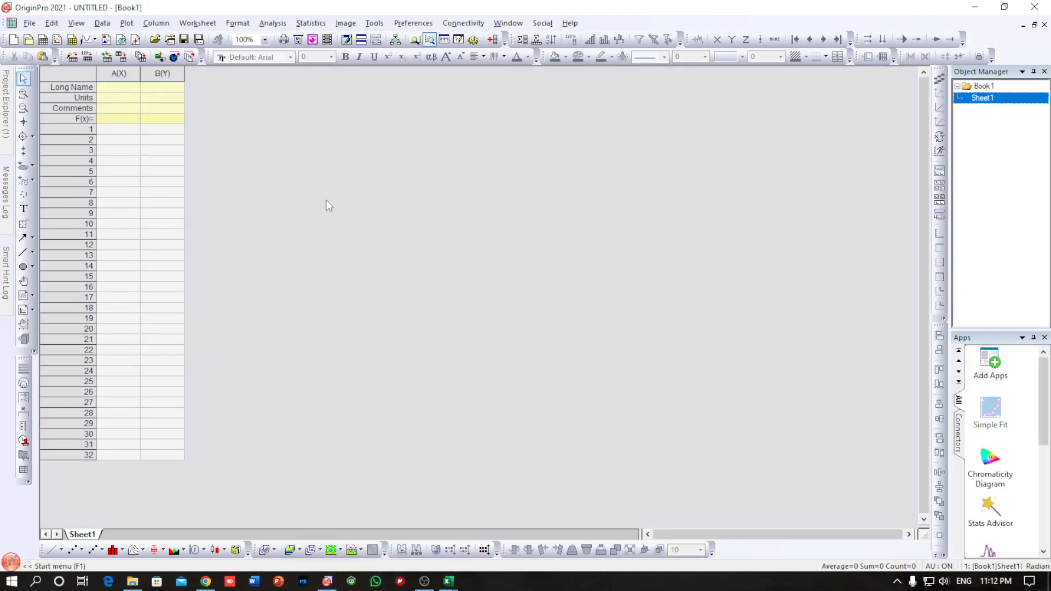
Step: Add 20 new columns to the Book1 worksheet
key("ctrl+d")
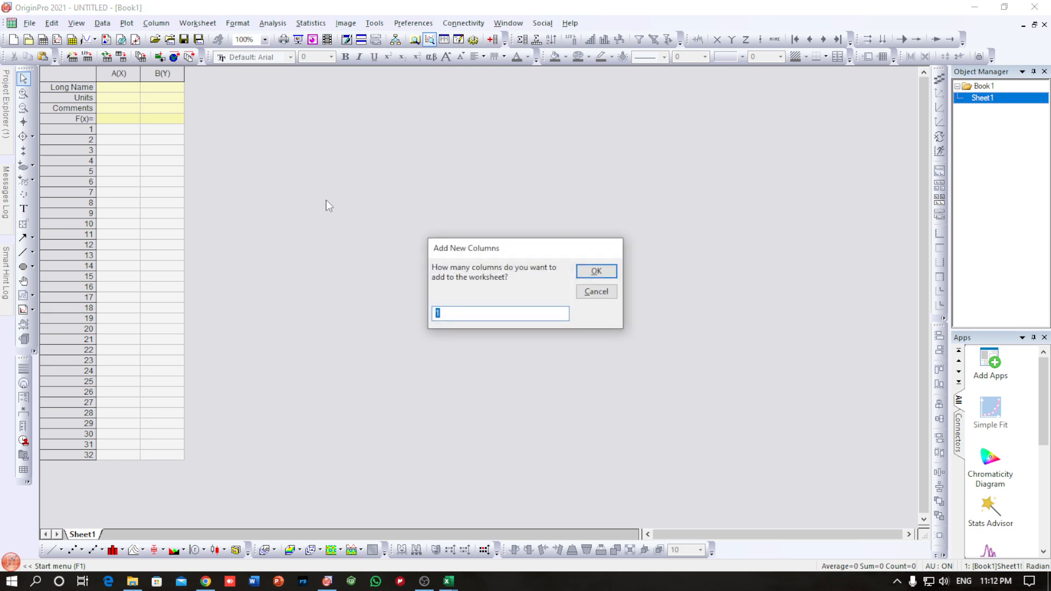
type("20")
left_click(596, 271)
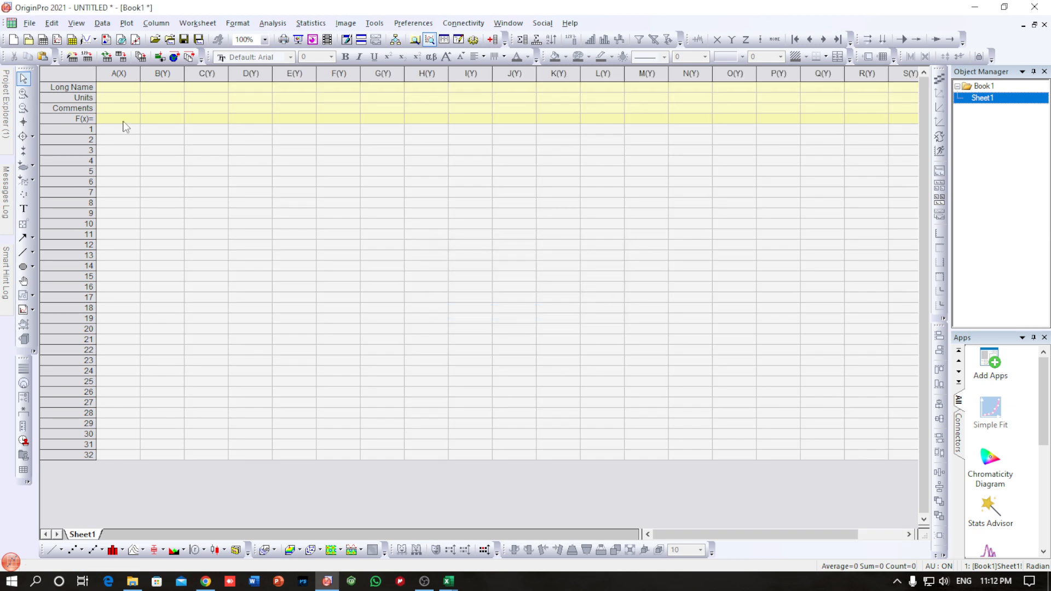
Step: Paste the copied data starting at row 1 of column A(X) and check the absorbance values around row 101
left_click(124, 134)
key("ctrl+v")
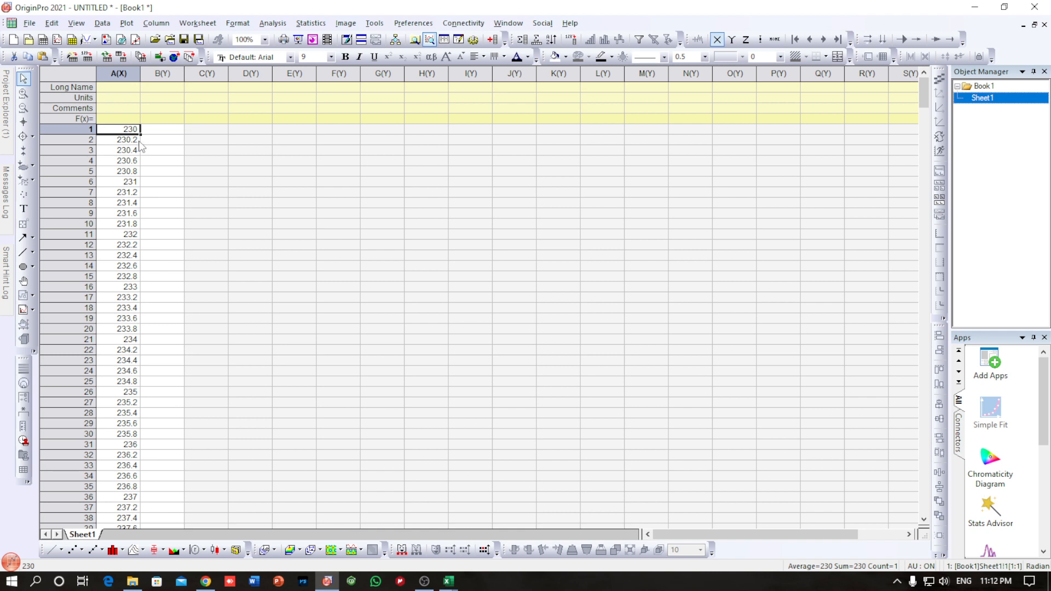
scroll(162, 276, "down", 3)
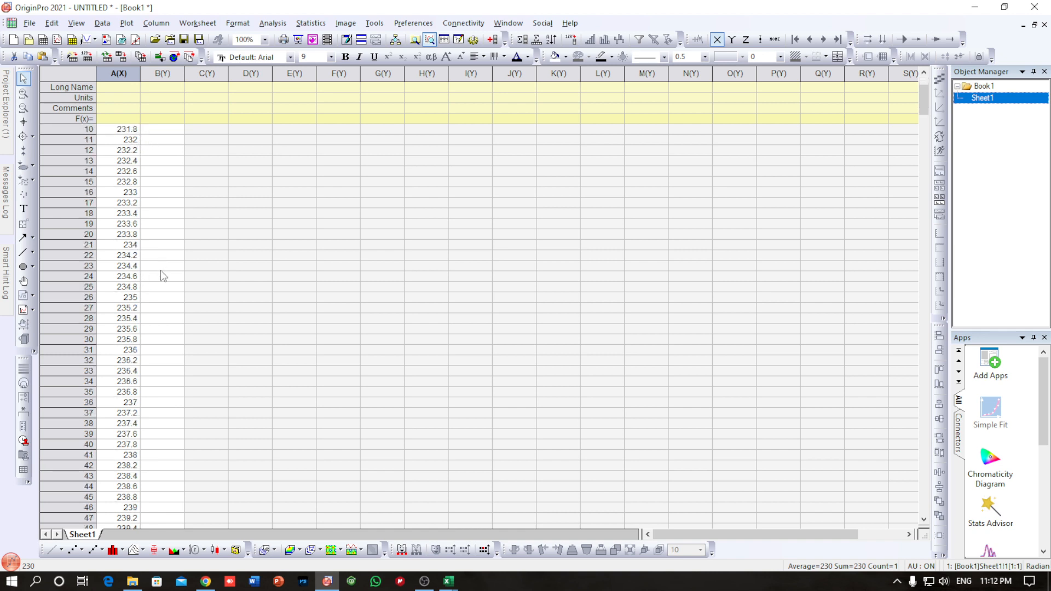
scroll(162, 276, "up", 3)
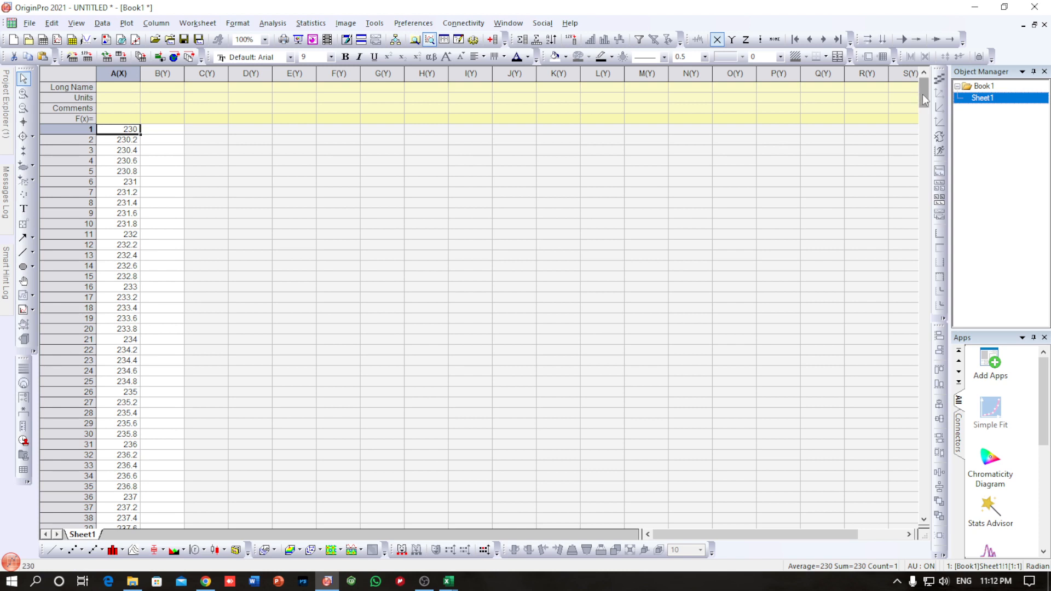
left_click_drag(925, 100, 914, 163)
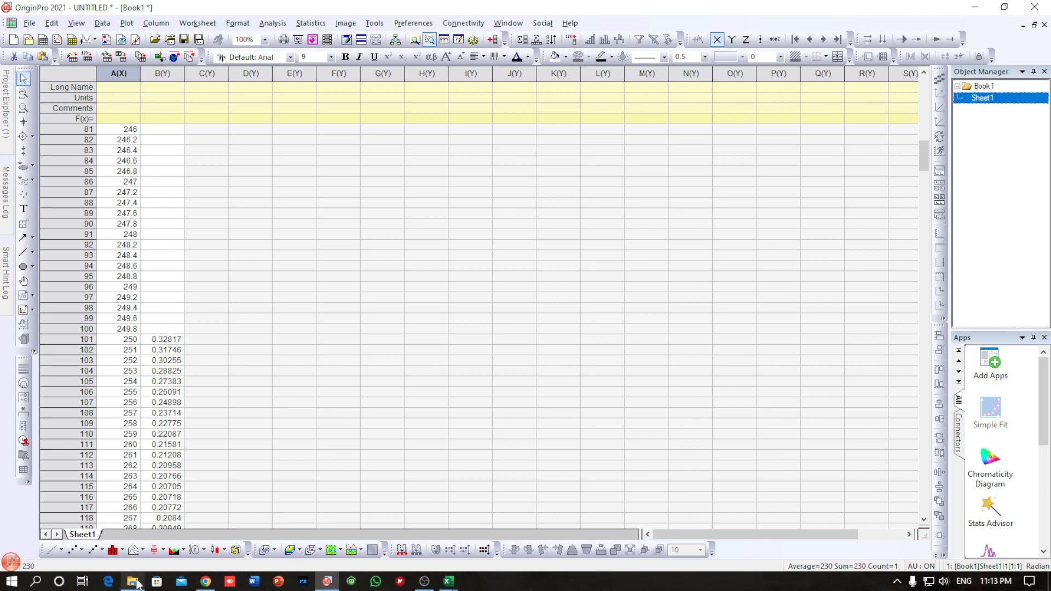
Step: Switch to the blank Book1 workbook in Excel and load the TB9 2+ Hg 1 text document from the TB9 Hg uv folder
mouse_move(138, 584)
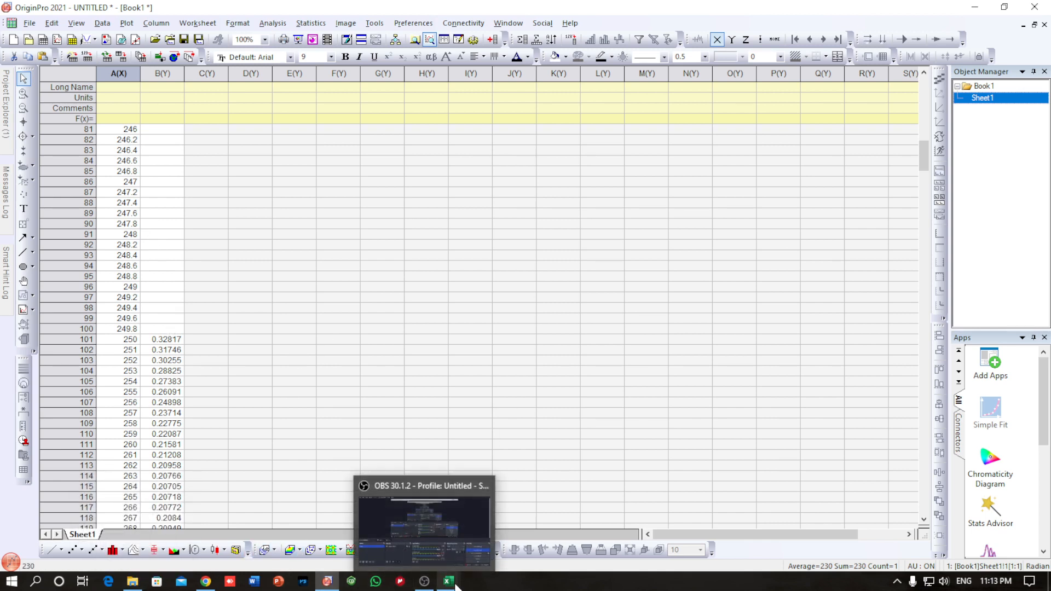
mouse_move(449, 581)
left_click(403, 555)
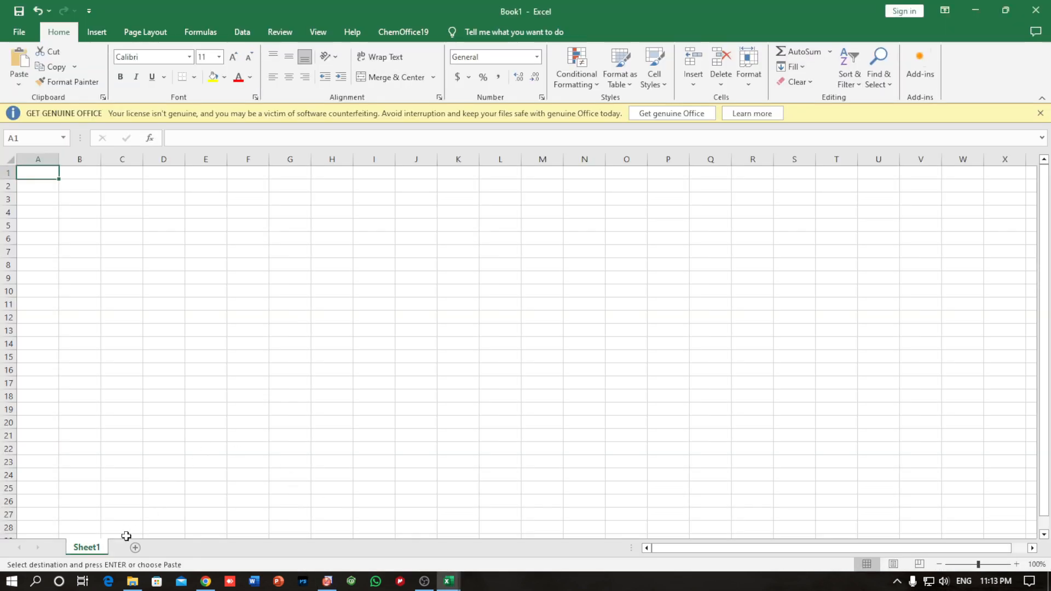
mouse_move(132, 583)
left_click(142, 537)
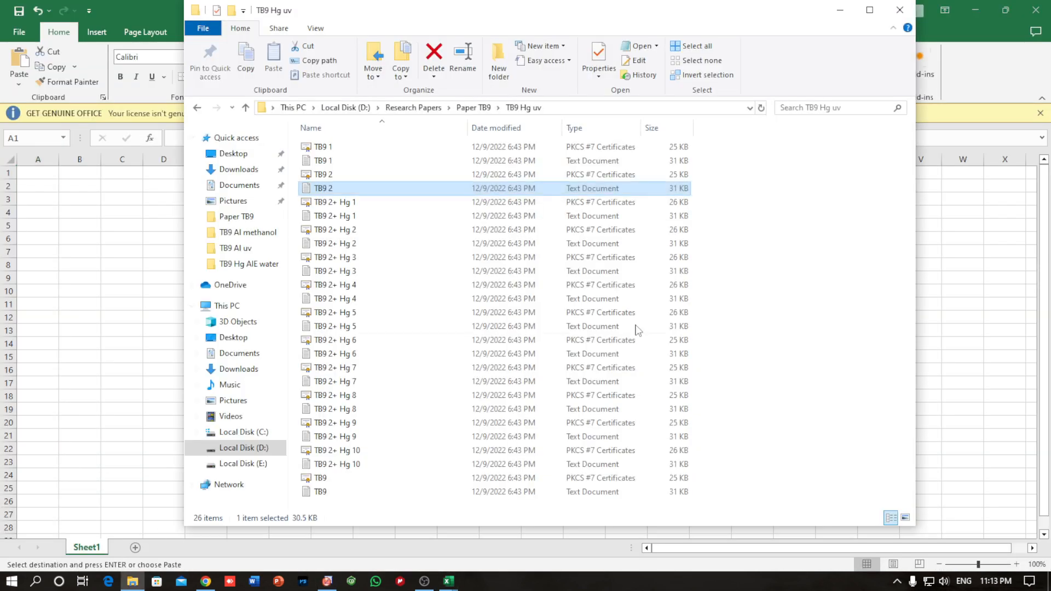
left_click(345, 219)
left_click_drag(345, 219, 50, 179)
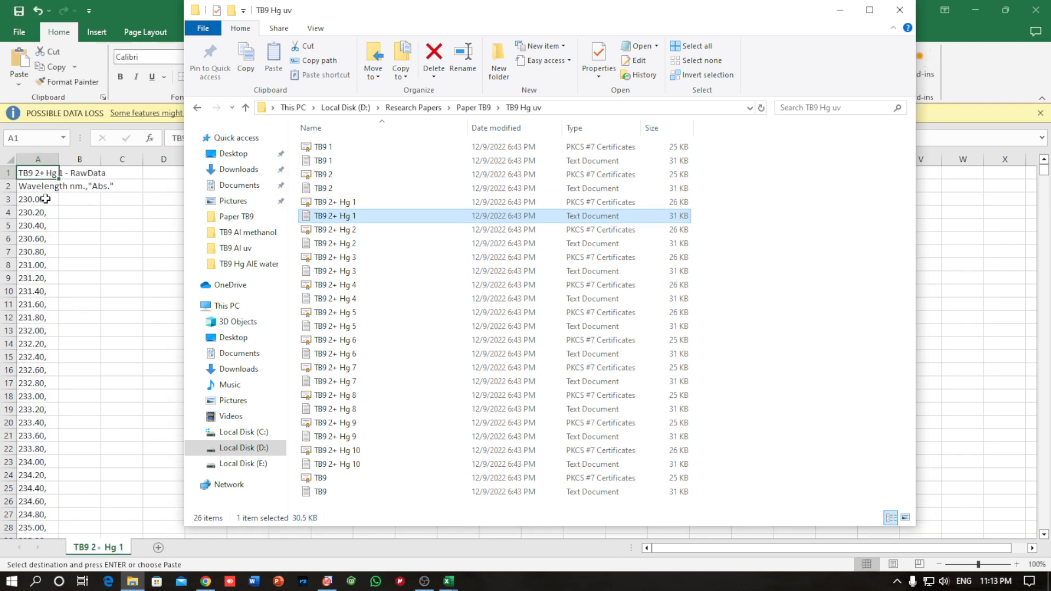
Step: Autofit column A's width and delete the two header cells A1:A2, shifting the cells up
double_click(56, 161)
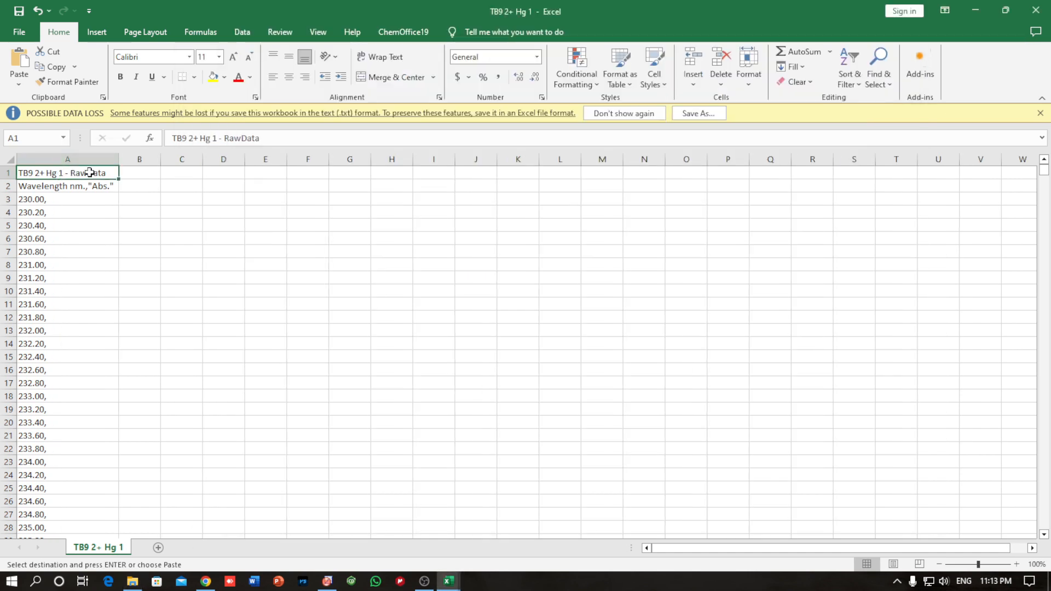
left_click_drag(89, 171, 90, 185)
right_click(89, 186)
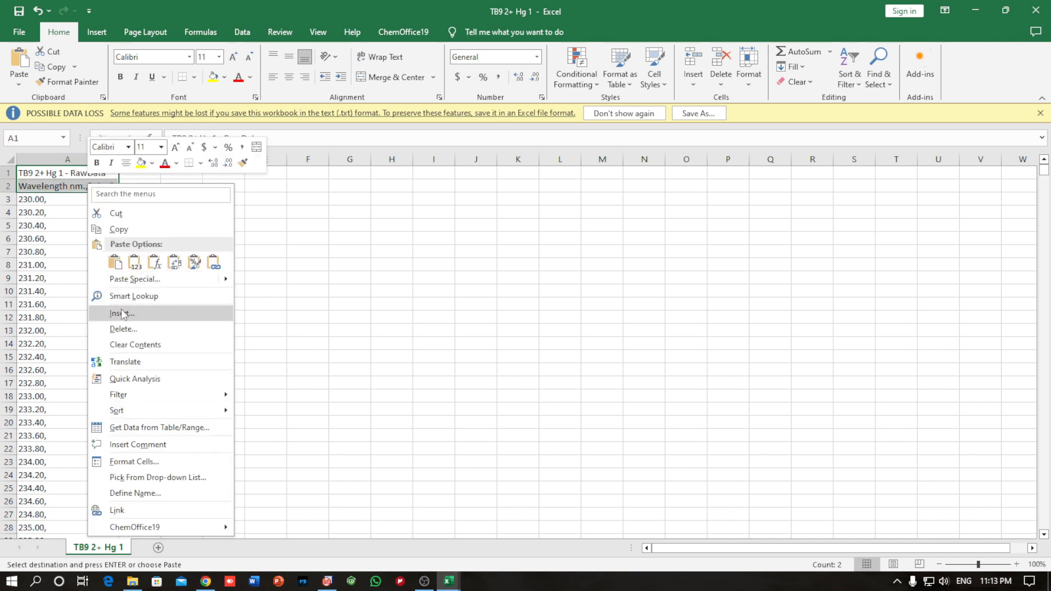
left_click(123, 329)
left_click(97, 383)
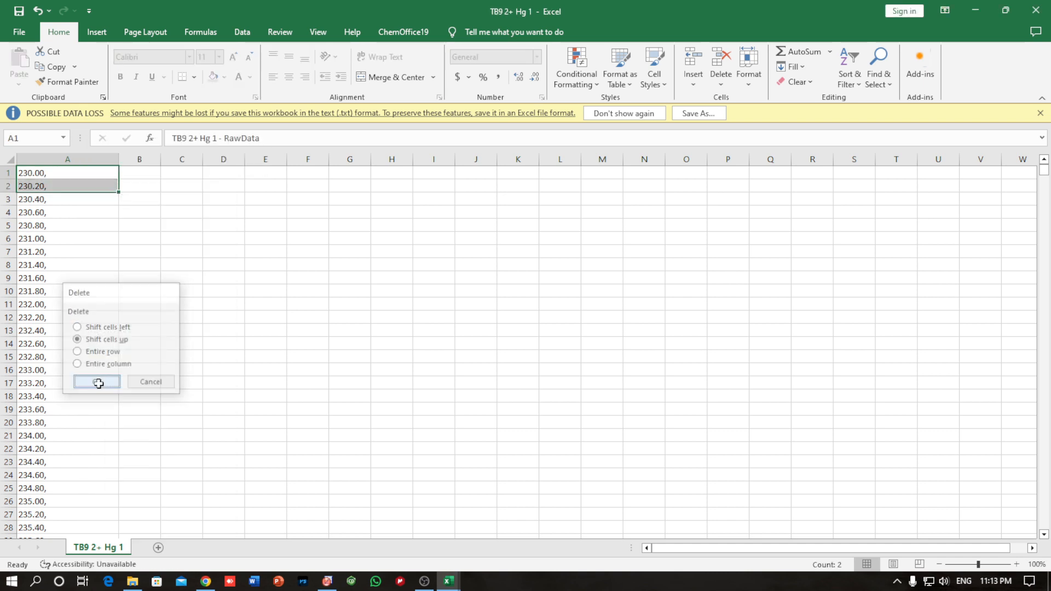
Step: Enter =RIGHT(A101) in B101, beside the 250.00 reading, and fill it down column B to the end of the data
scroll(122, 307, "down", 5)
scroll(135, 323, "down", 20)
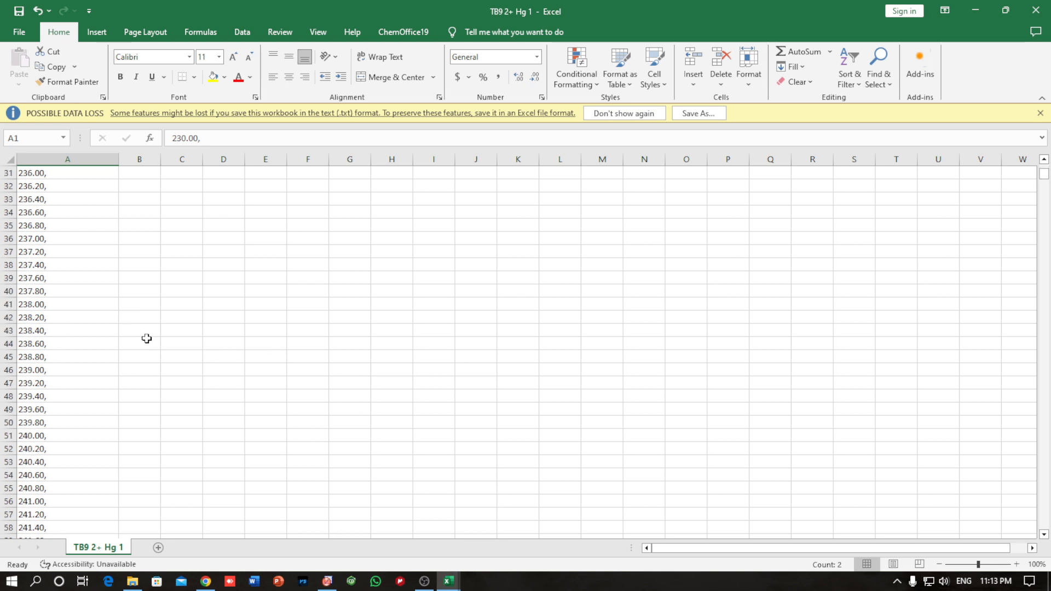
scroll(110, 349, "down", 4)
scroll(111, 349, "down", 2)
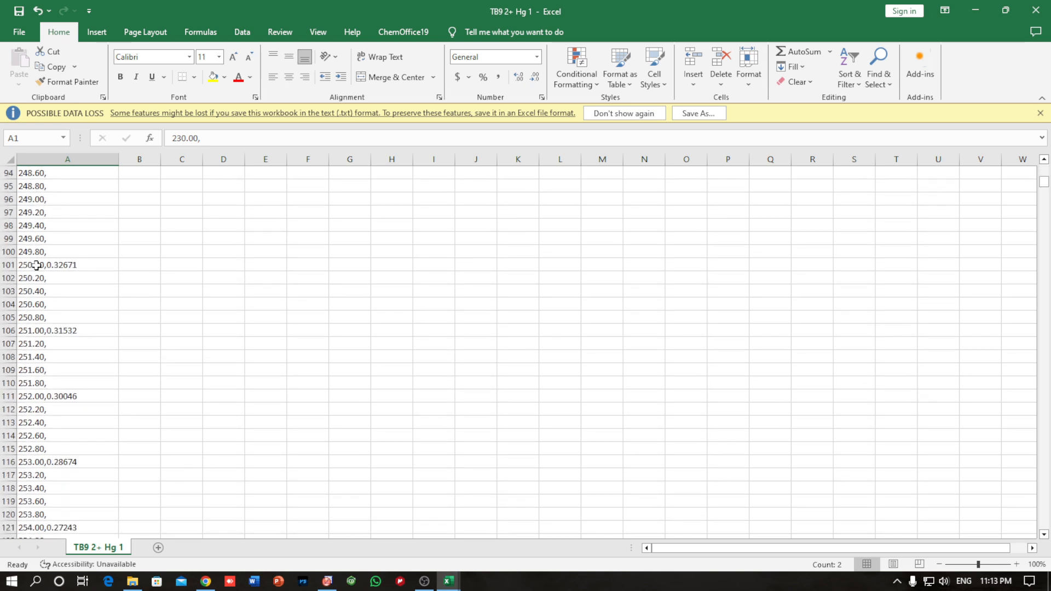
left_click(134, 263)
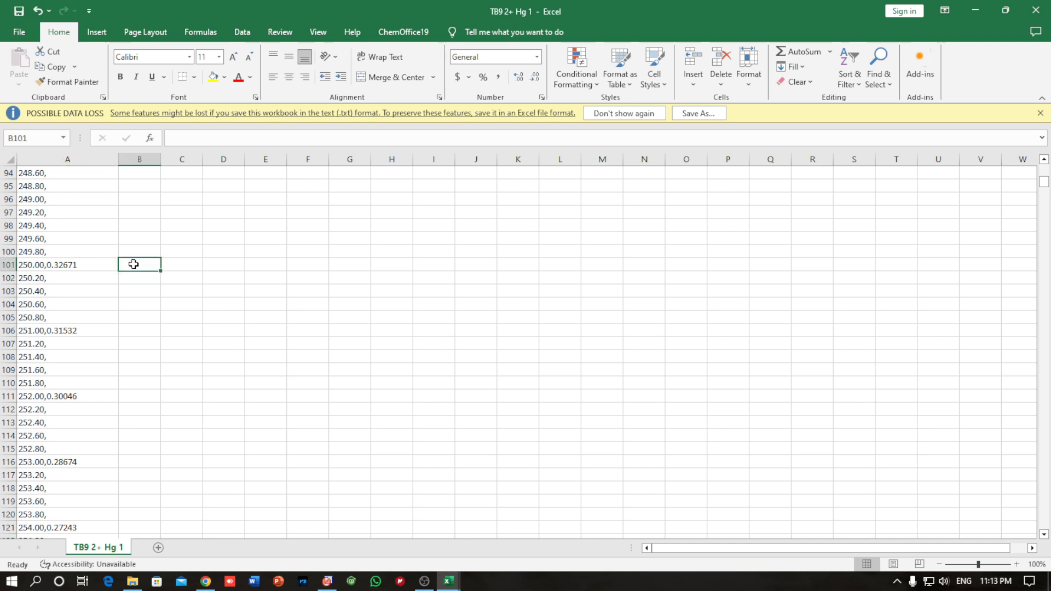
type("=ri")
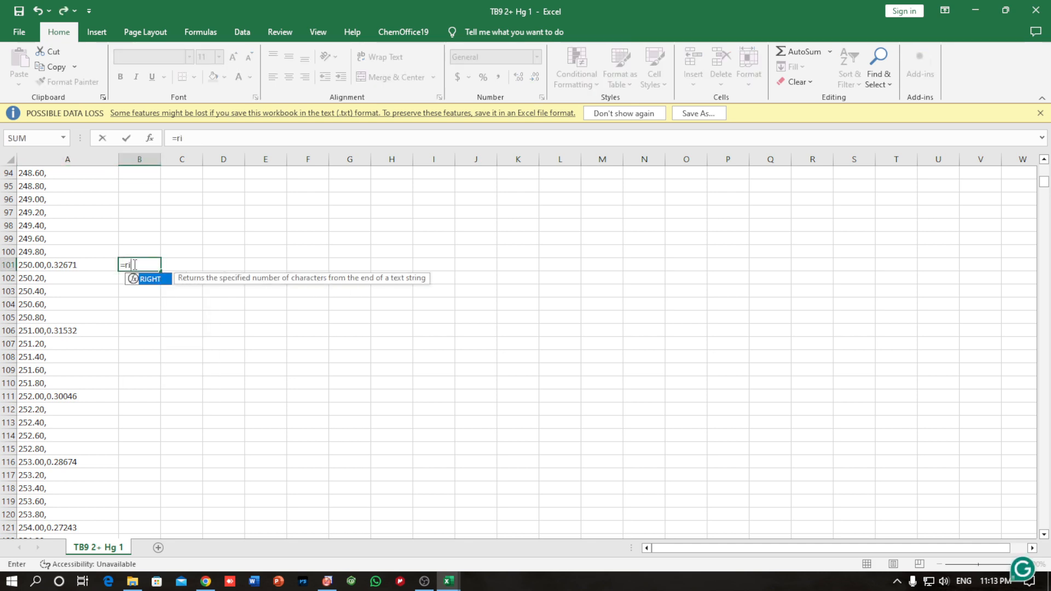
type("ght(")
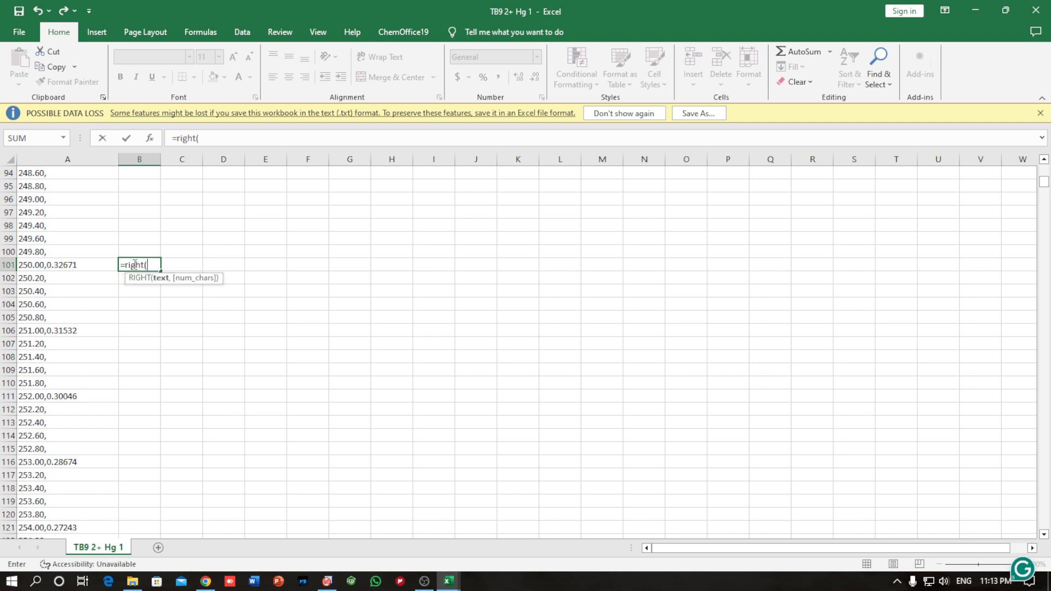
left_click(60, 265)
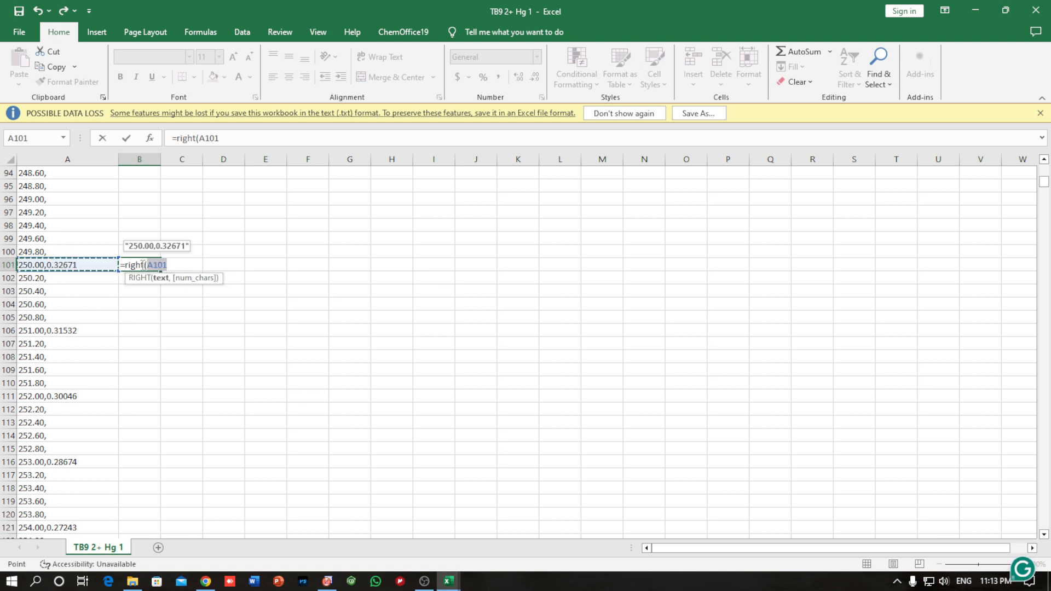
type(")")
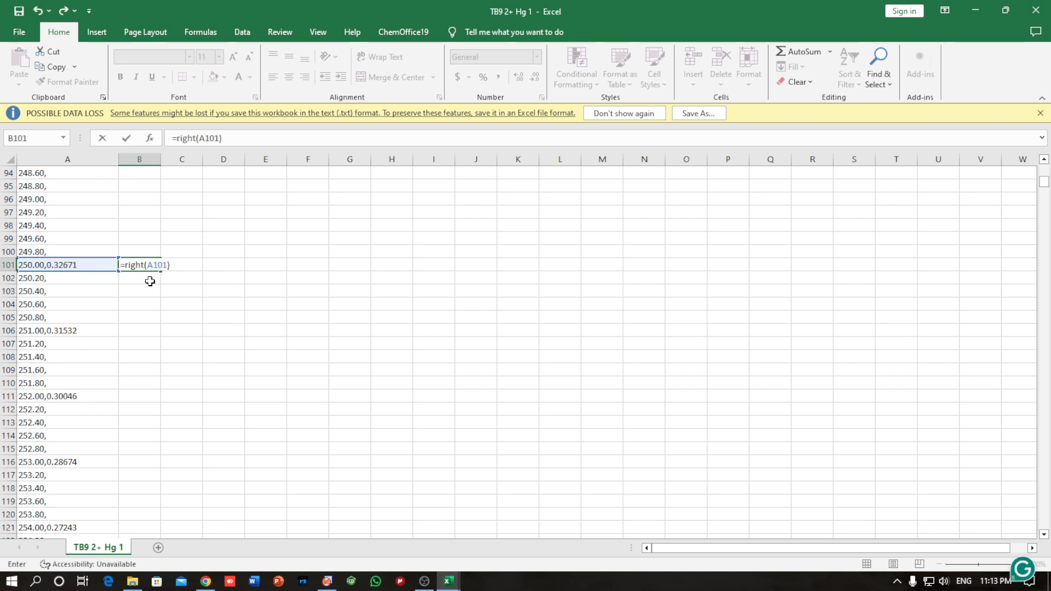
key("Return")
left_click(141, 265)
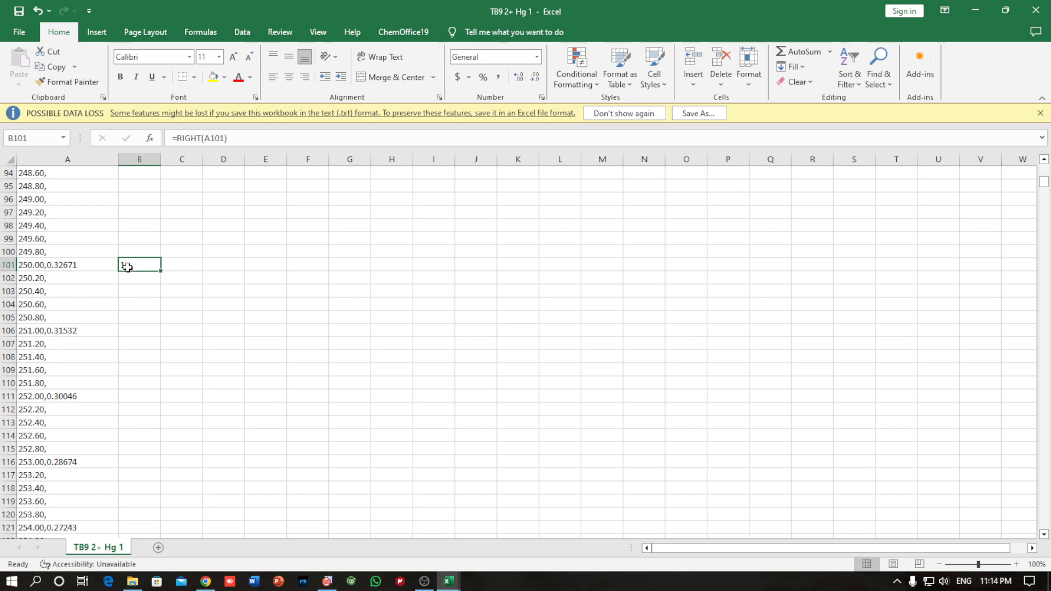
double_click(161, 271)
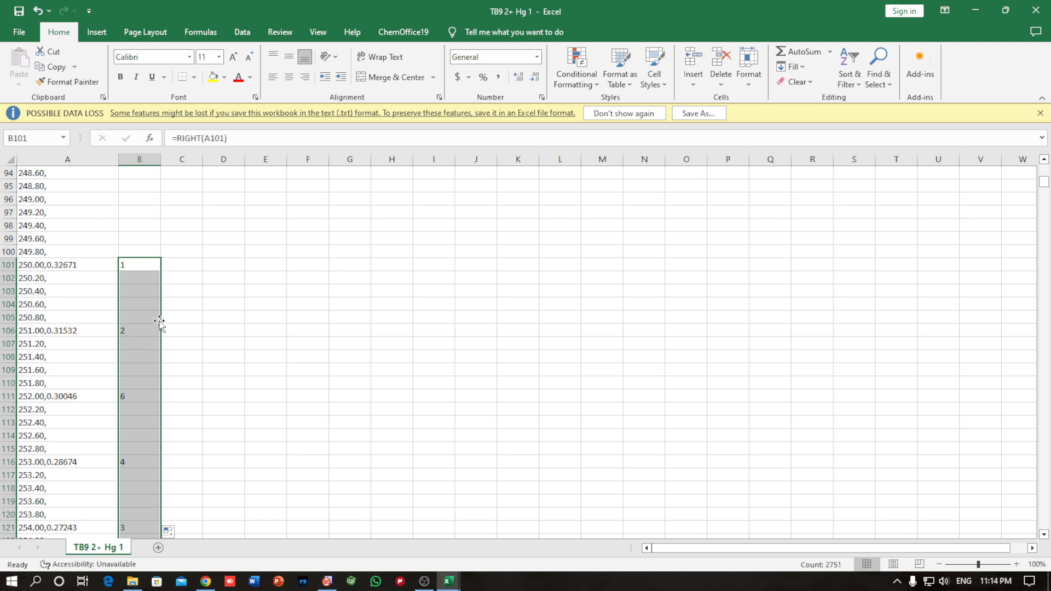
Step: Filter column B from B101 to exclude the blank entries
left_click(250, 34)
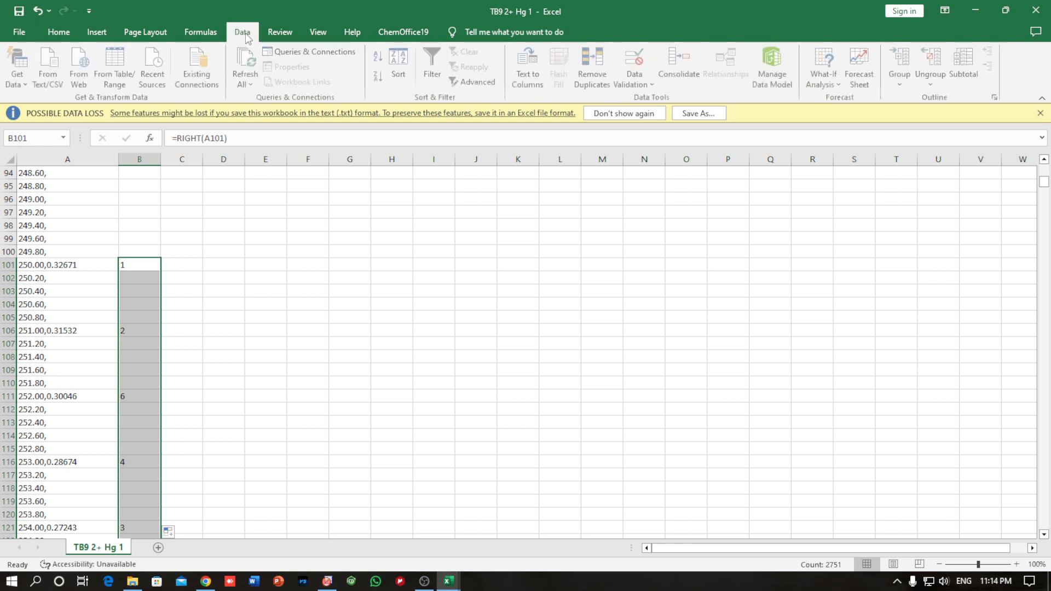
left_click(432, 60)
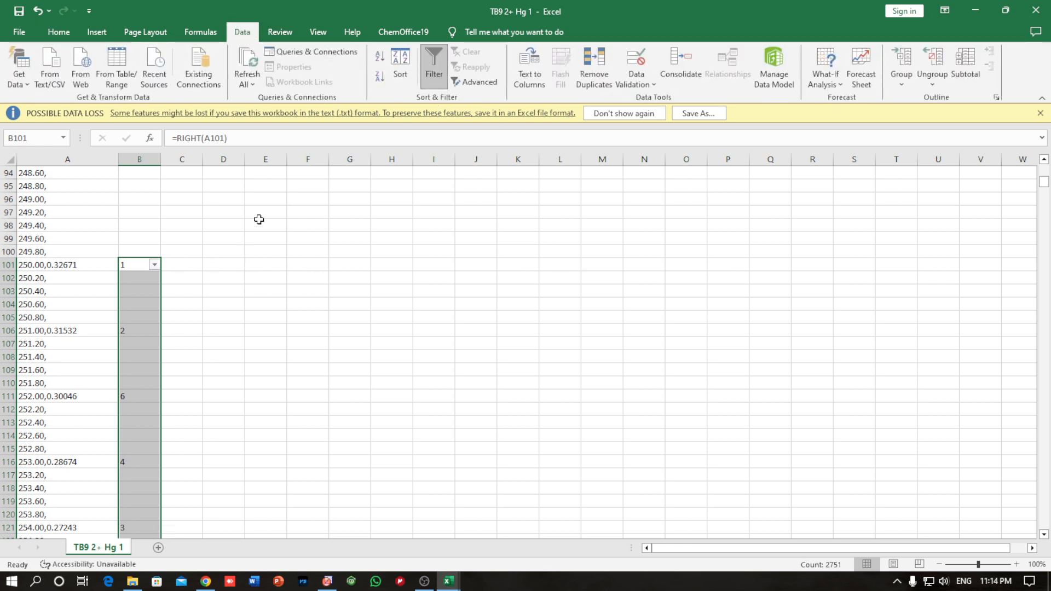
left_click(155, 265)
scroll(81, 445, "down", 1)
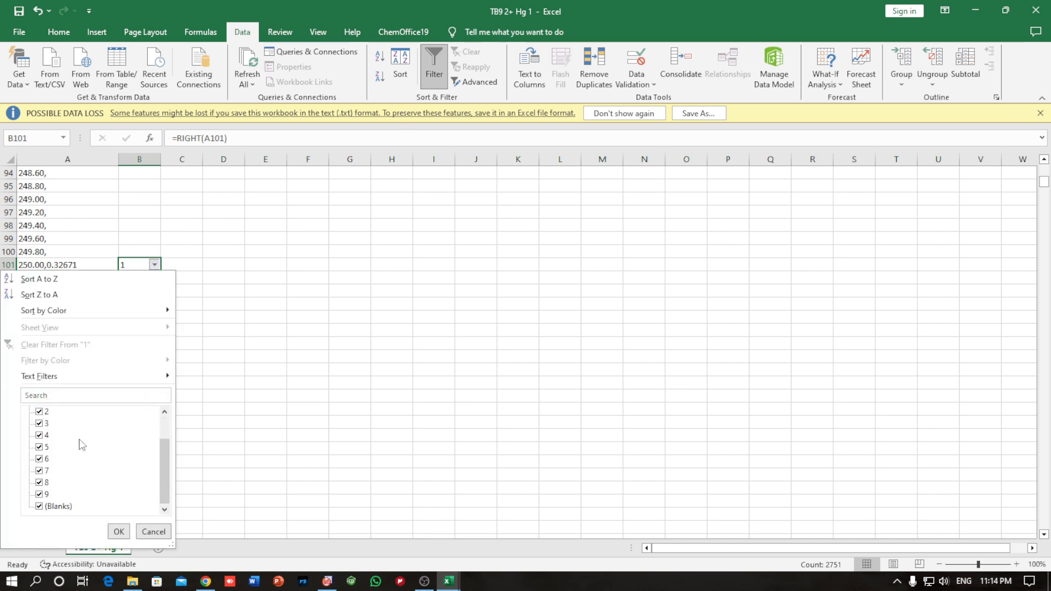
left_click(51, 507)
left_click(119, 532)
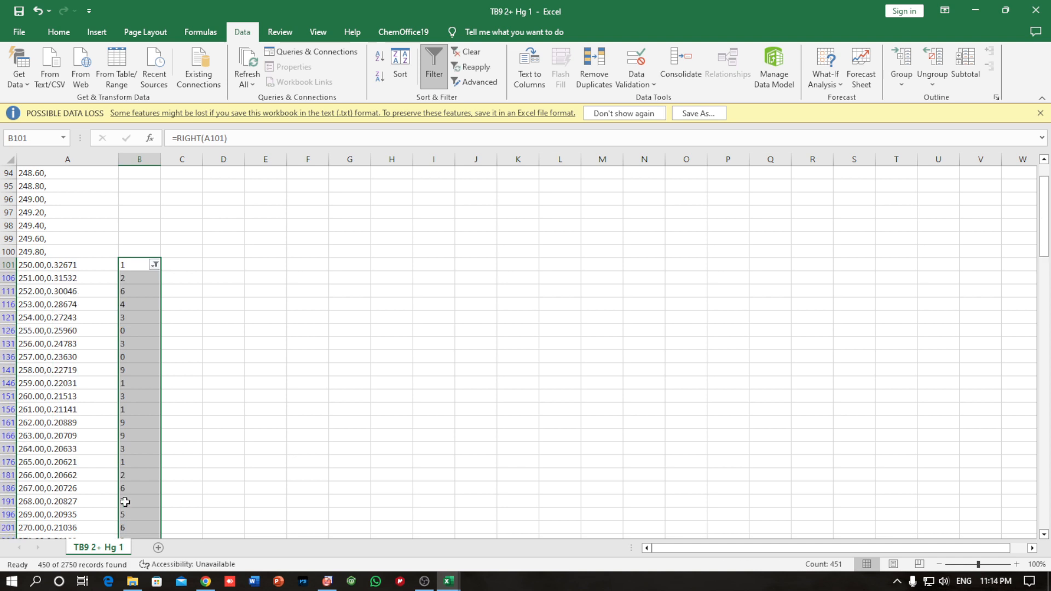
Step: Split column A into separate wavelength and absorbance columns with Text to Columns at the comma, replacing the existing data in column B
left_click(71, 159)
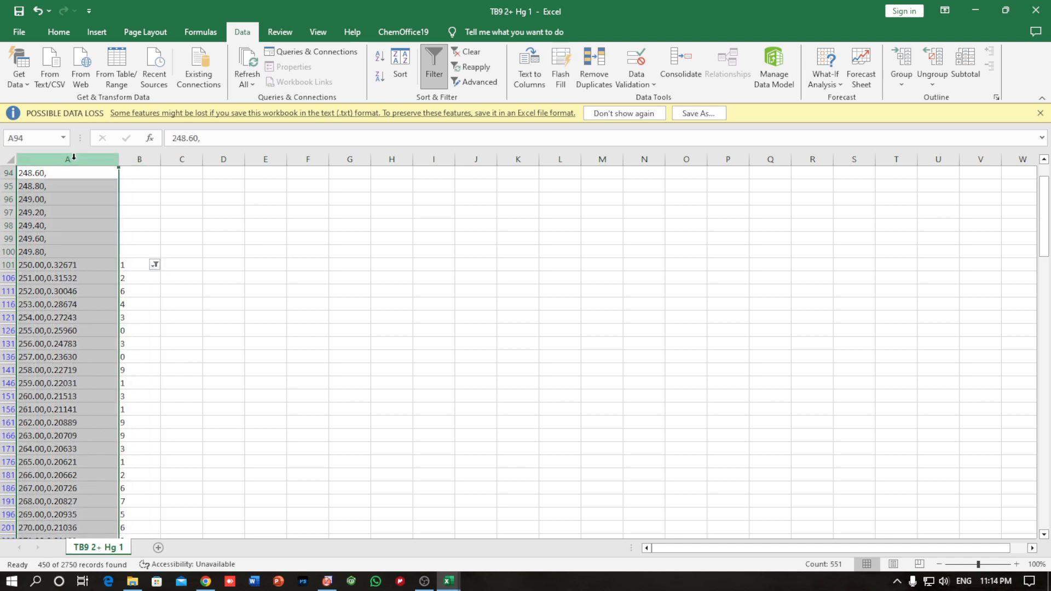
left_click(529, 67)
left_click(872, 436)
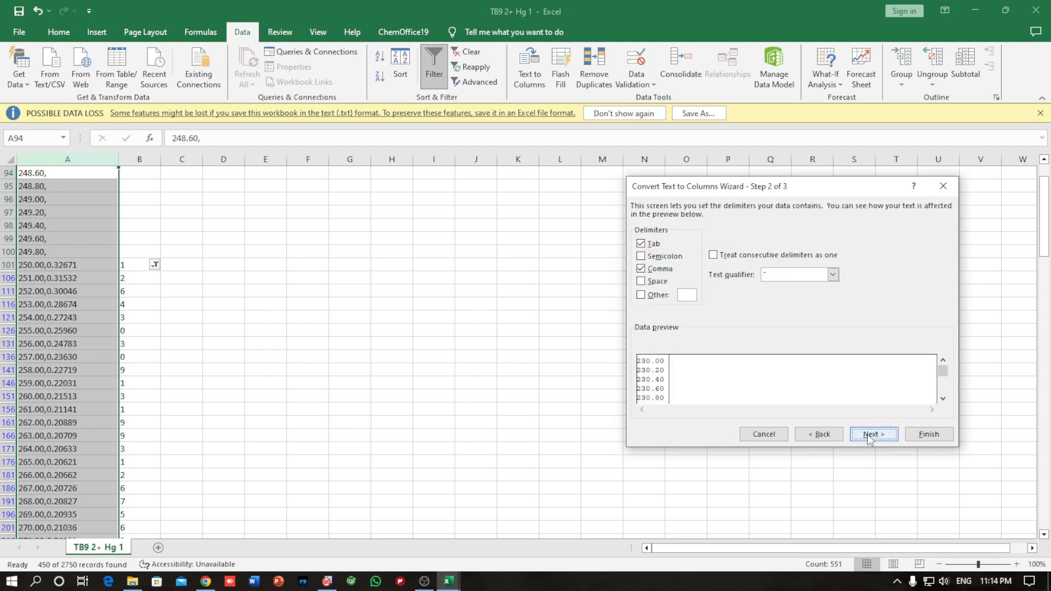
left_click(642, 269)
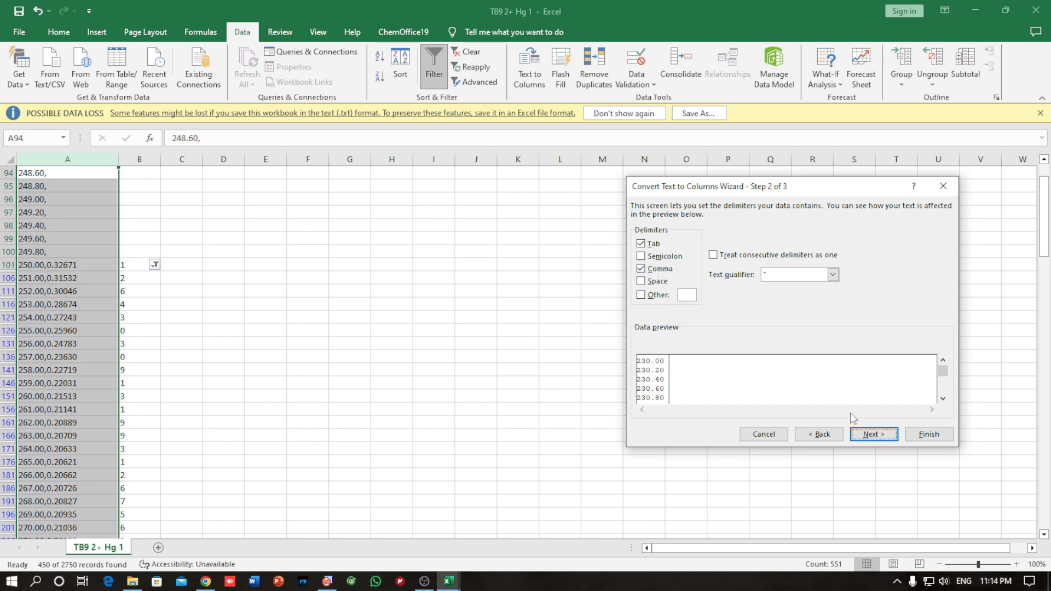
left_click(875, 435)
left_click(925, 435)
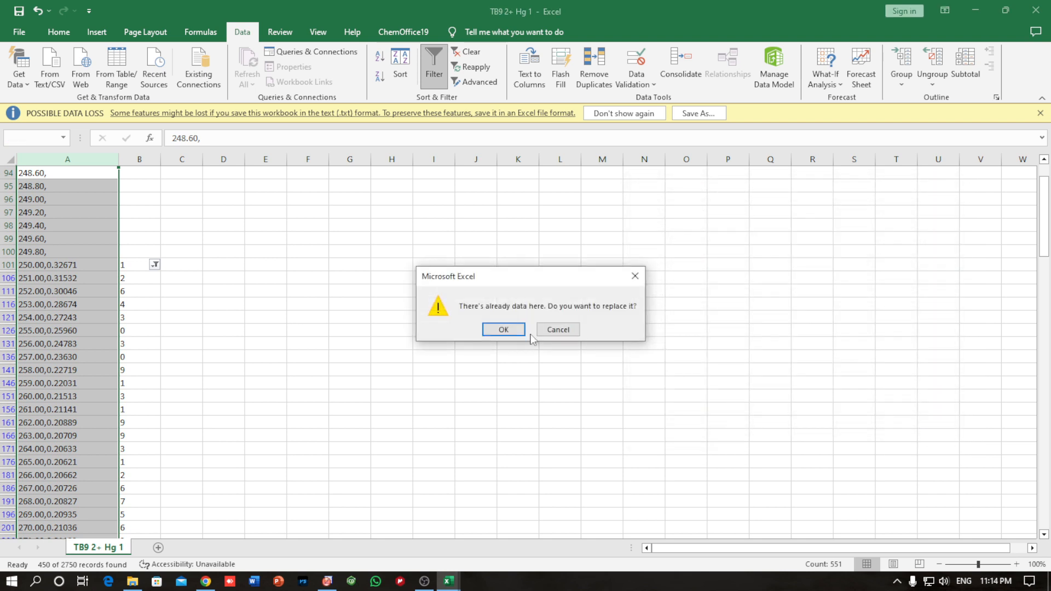
left_click(500, 329)
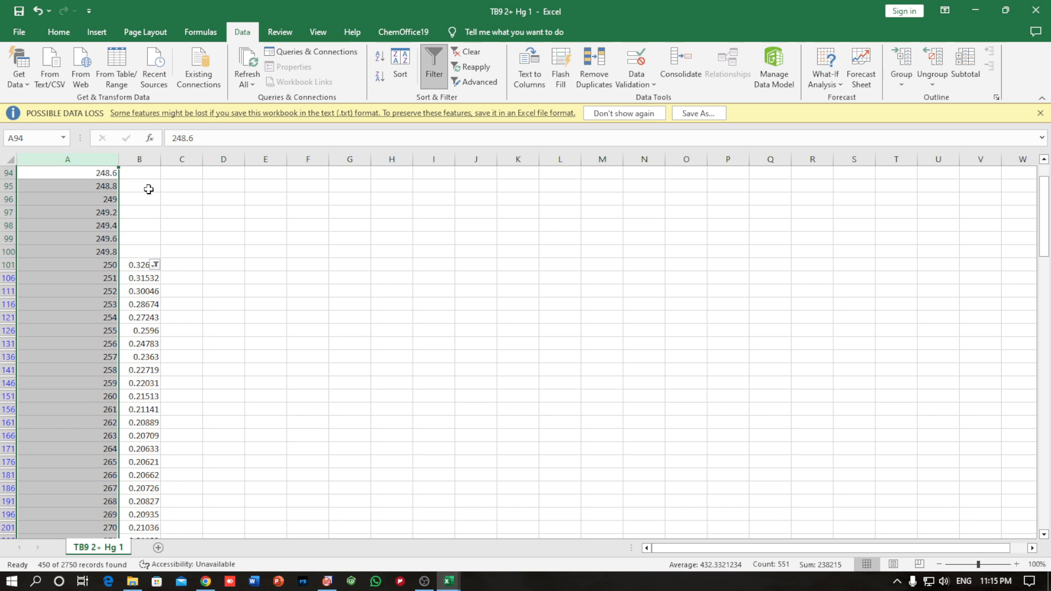
Step: Copy column B's absorbance values from Excel and paste them into column C of Origin's Sheet1 from row 1, checking their alignment with column A
left_click(138, 158)
key("ctrl+c")
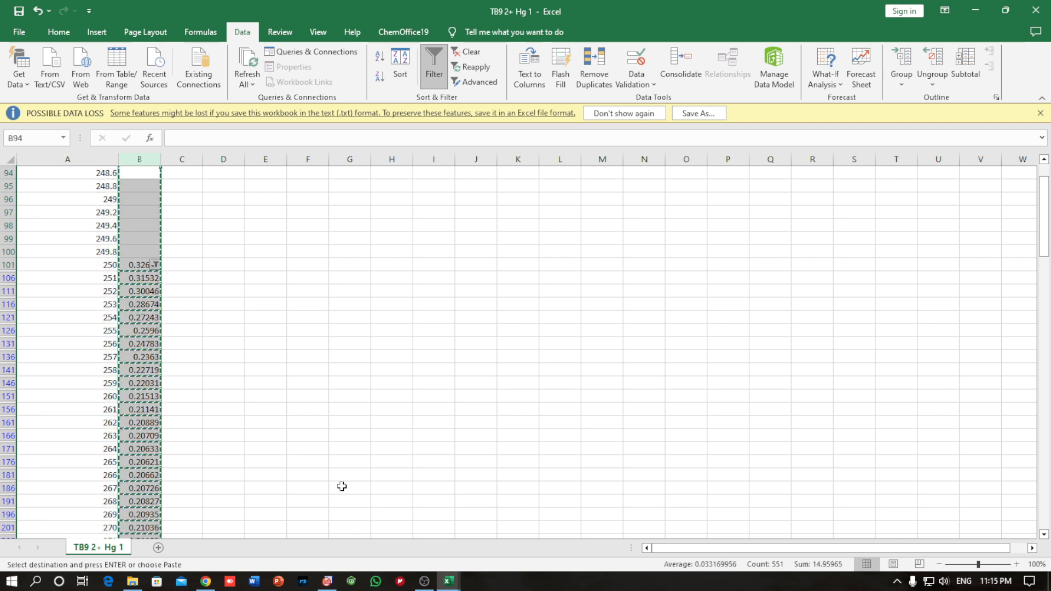
left_click(327, 581)
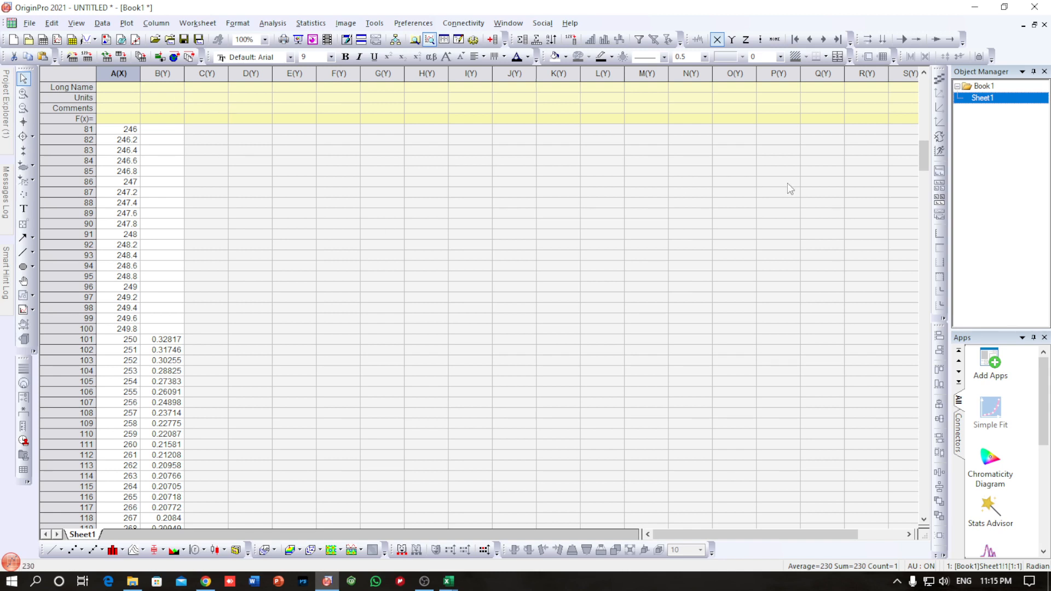
left_click_drag(924, 155, 925, 92)
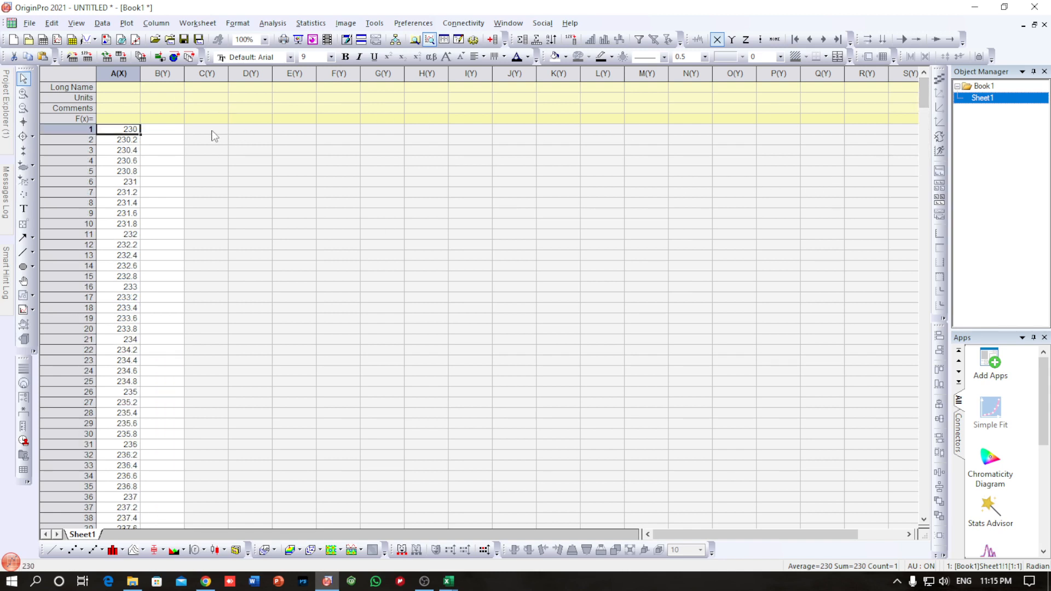
left_click(200, 131)
key("ctrl+v")
scroll(219, 203, "down", 13)
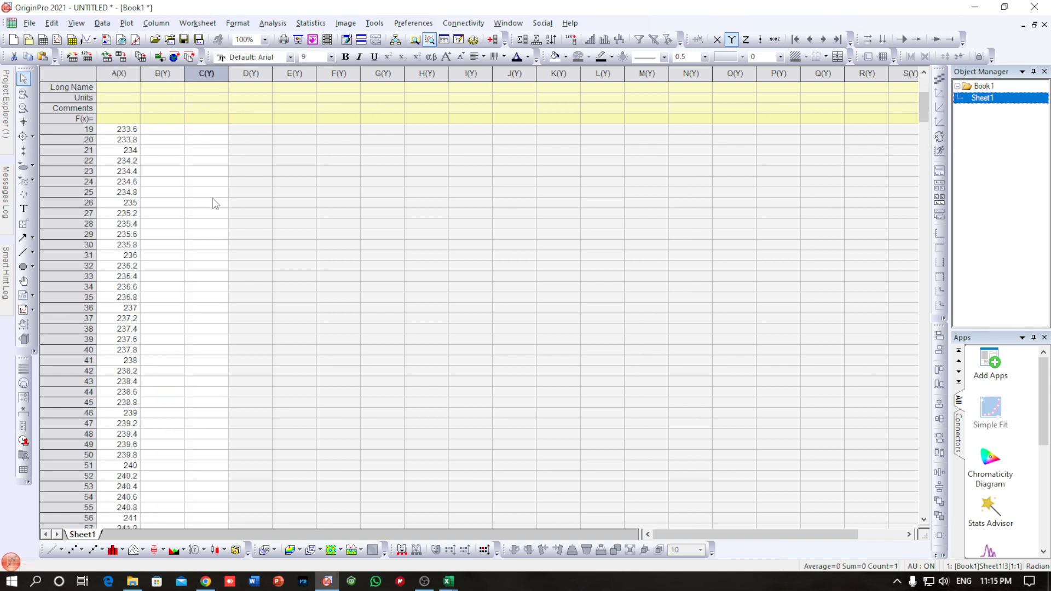
scroll(209, 207, "up", 10)
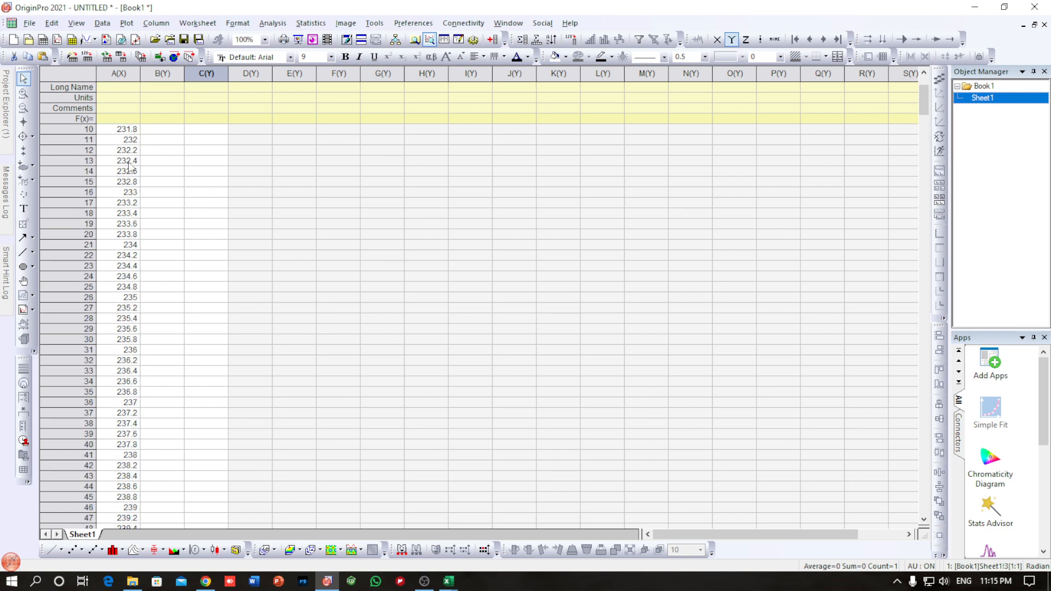
scroll(162, 241, "down", 20)
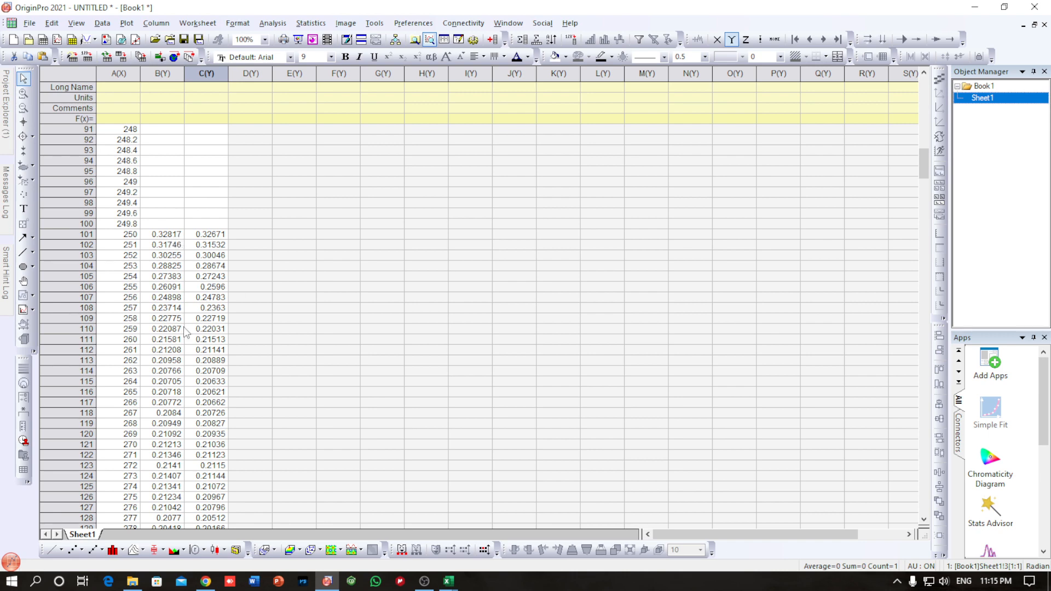
scroll(183, 298, "up", 8)
scroll(183, 298, "down", 4)
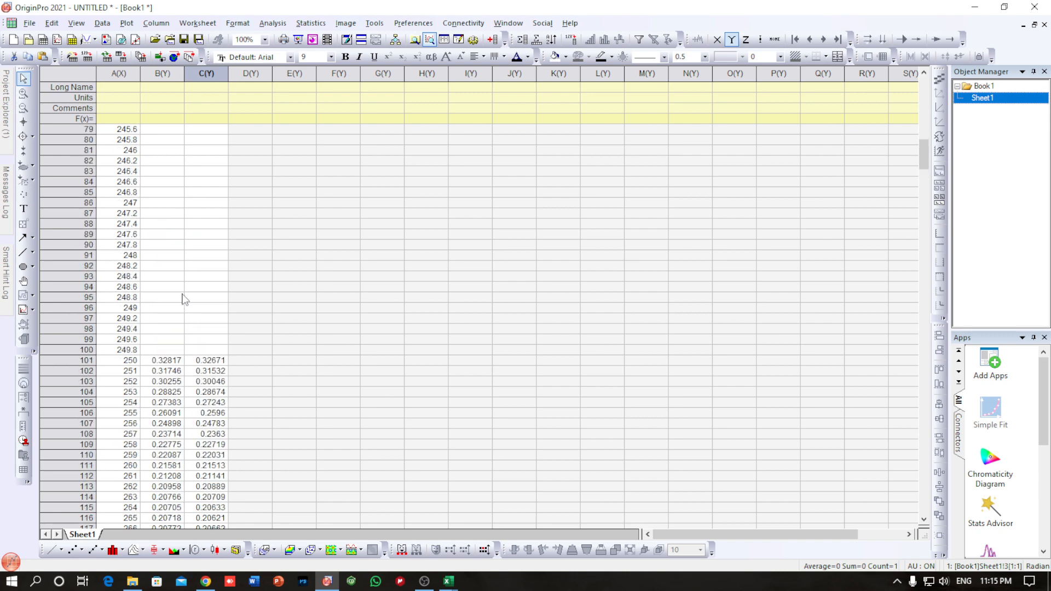
left_click(133, 582)
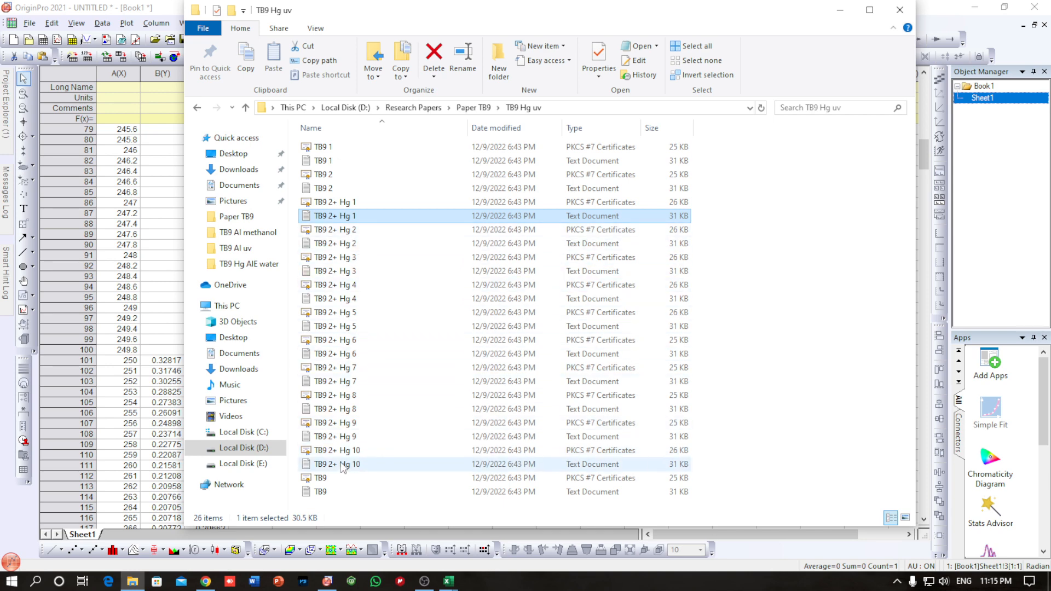
mouse_move(448, 583)
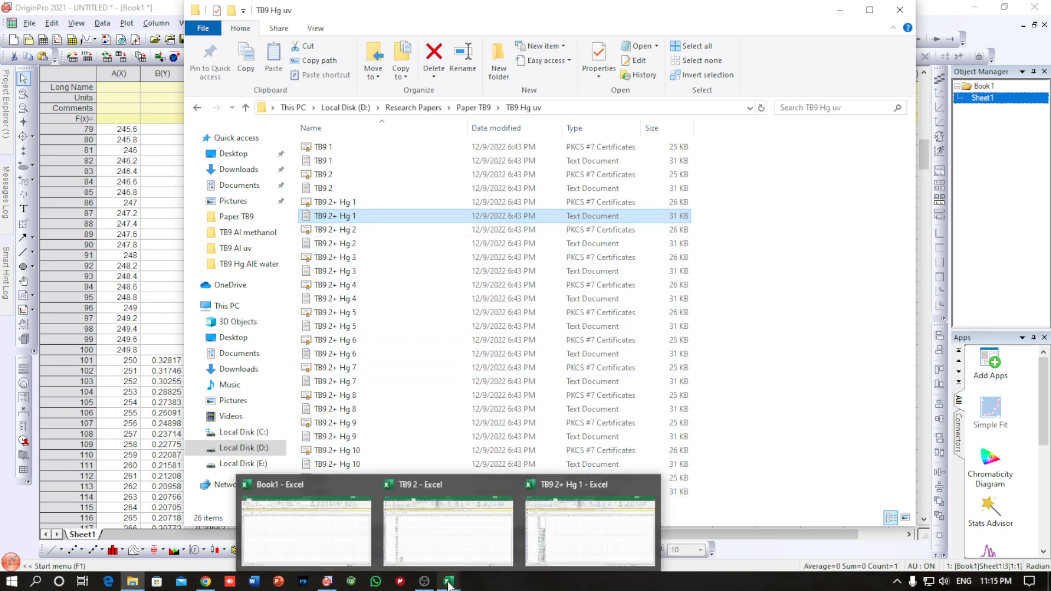
left_click(327, 582)
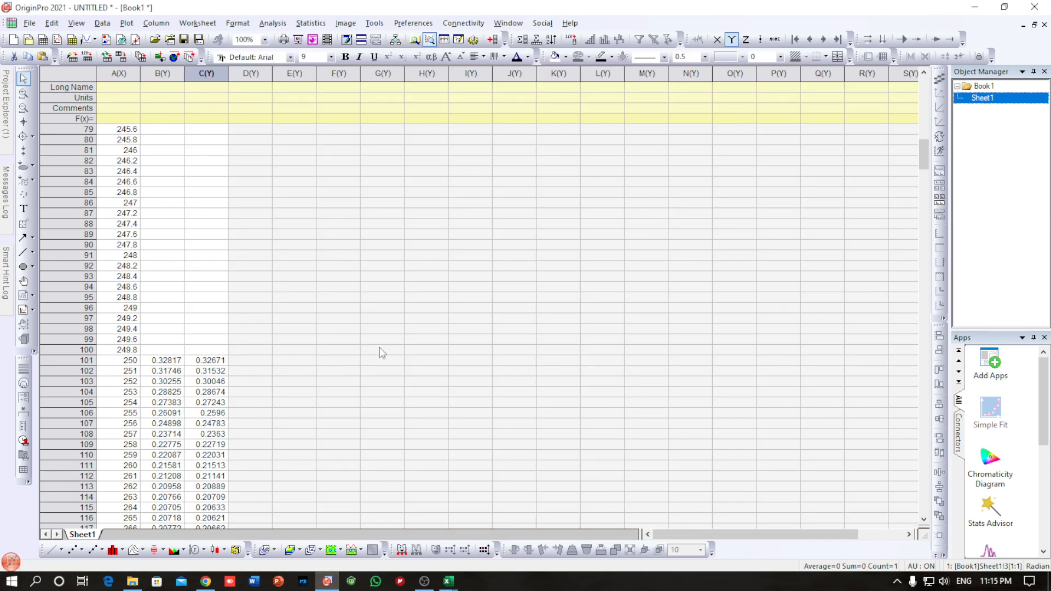
Step: Delete rows 1 to 100 of columns A to C, the wavelengths from 230 to 249.8 without absorbance readings
scroll(198, 296, "up", 20)
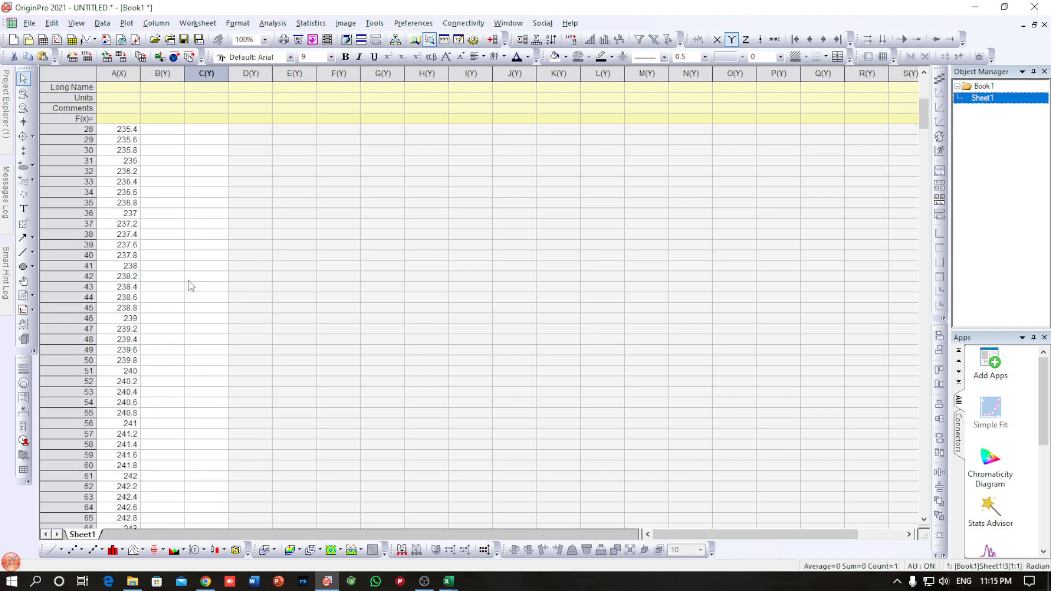
scroll(155, 196, "up", 5)
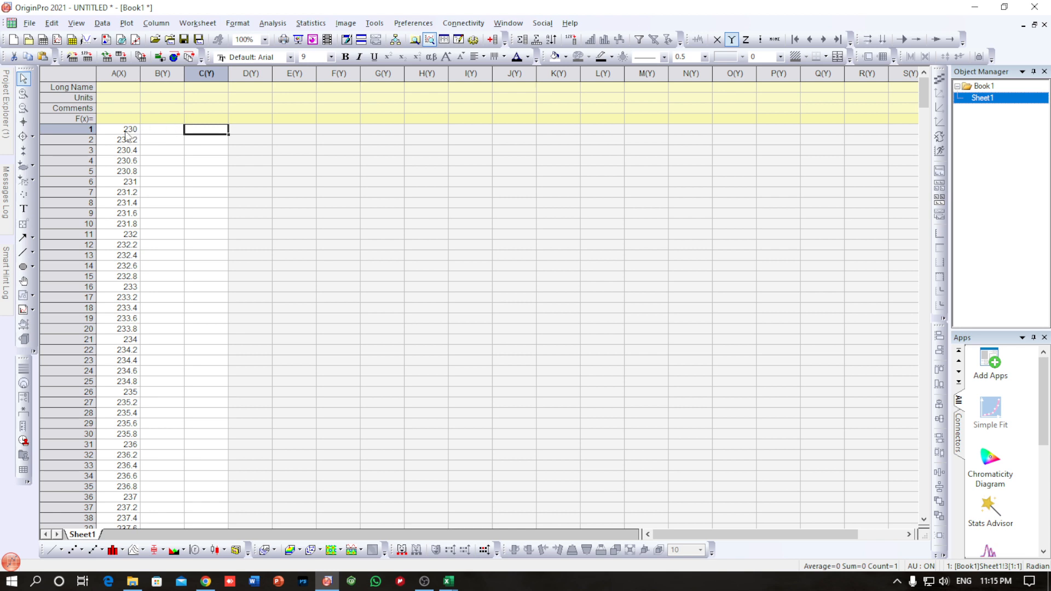
left_click_drag(125, 135, 219, 194)
right_click(217, 191)
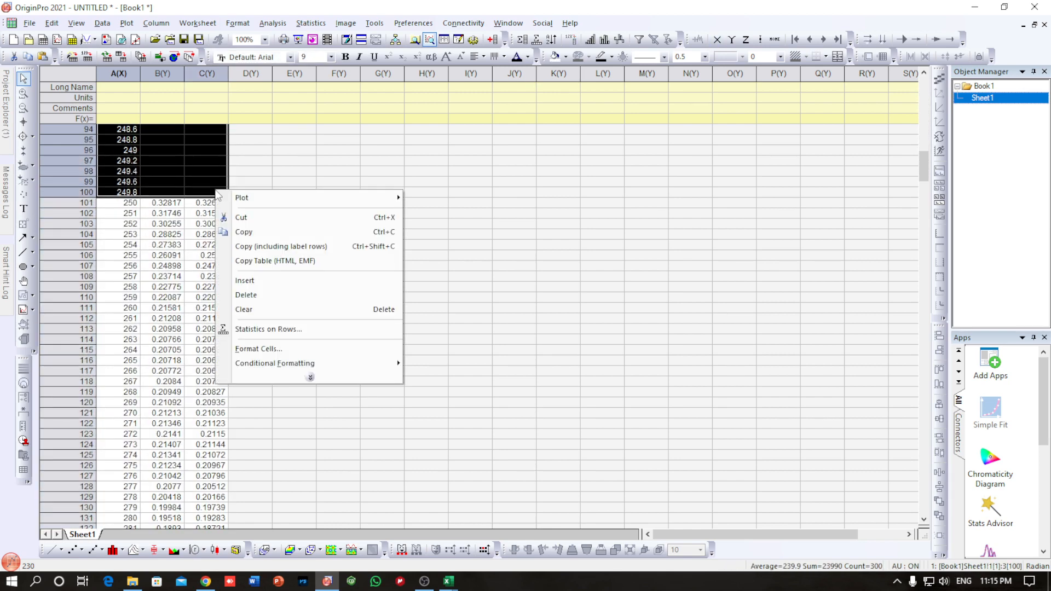
left_click(246, 294)
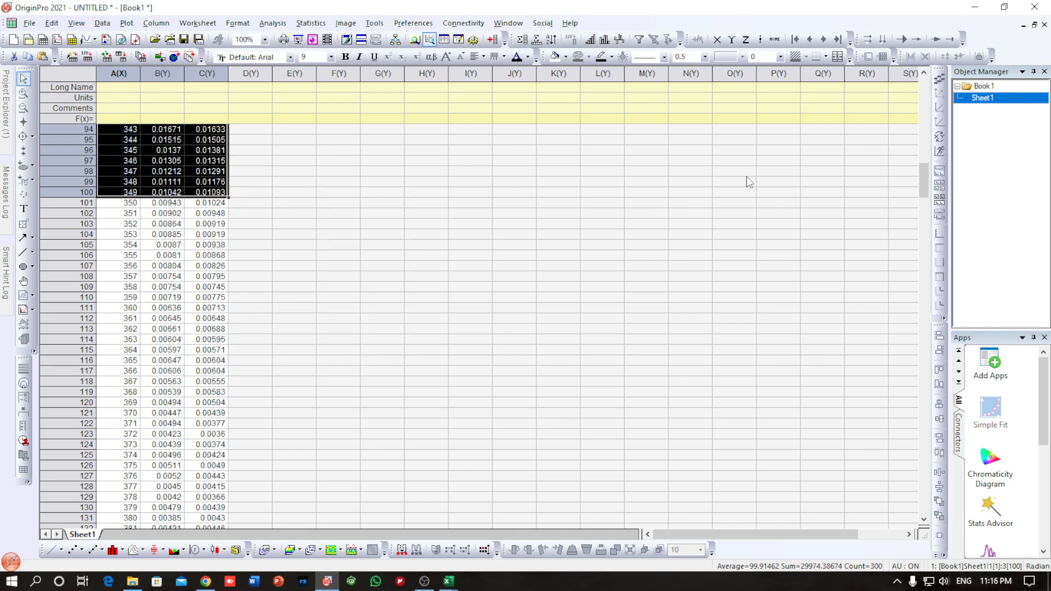
Step: Plot the selected rows 1 to 100 of columns A to C as a line graph, and close the untitled Origin project without saving
left_click_drag(924, 178, 922, 87)
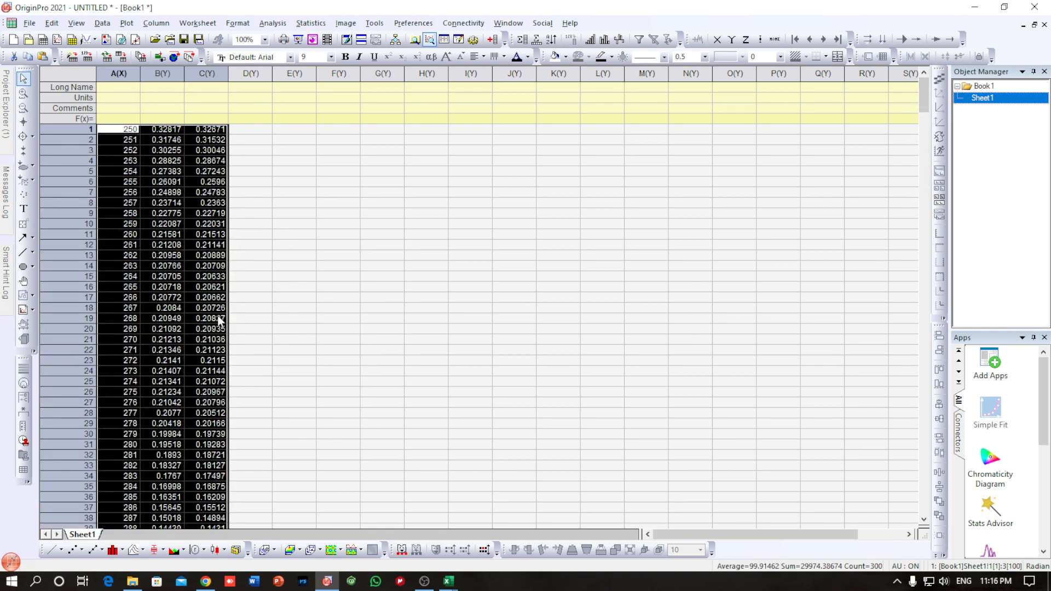
left_click(50, 550)
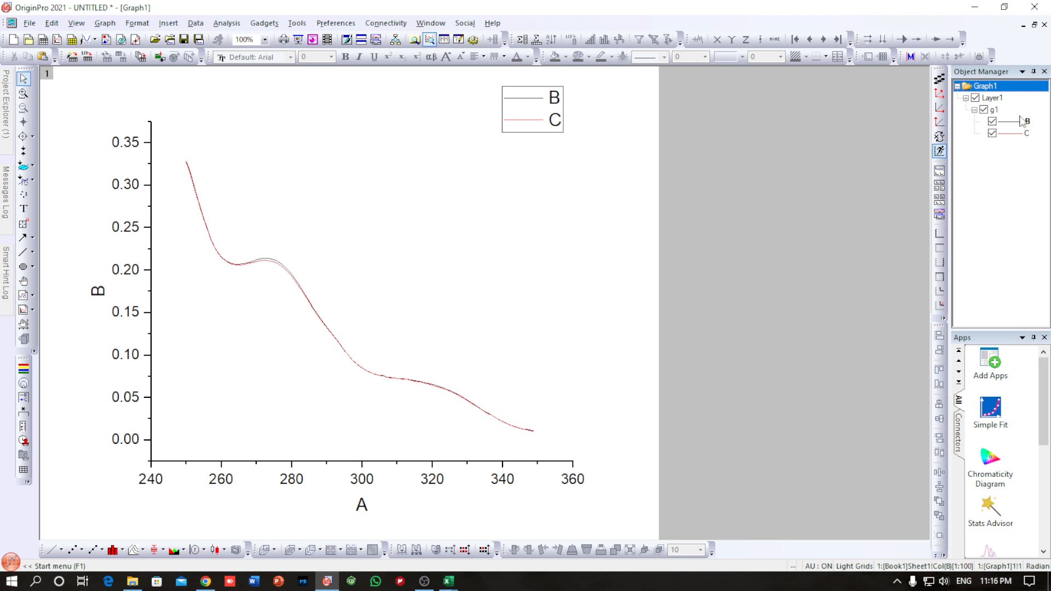
left_click(1035, 7)
left_click(541, 321)
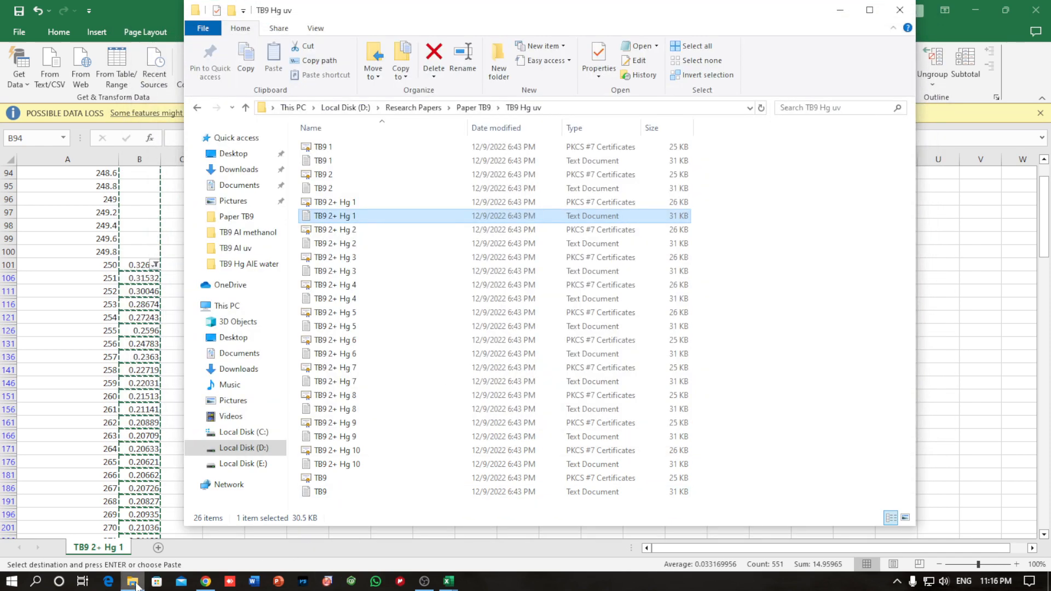
Step: Switch to File Explorer and open the TB9 Al UV gh project from the graphs folder inside Paper TB9
left_click(137, 583)
left_click(139, 585)
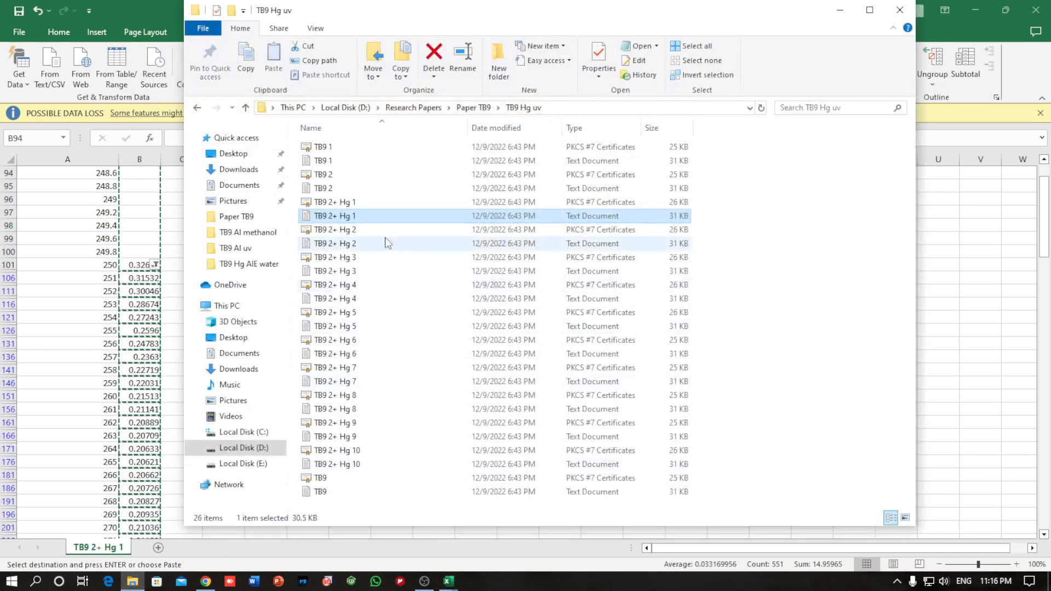
left_click(475, 109)
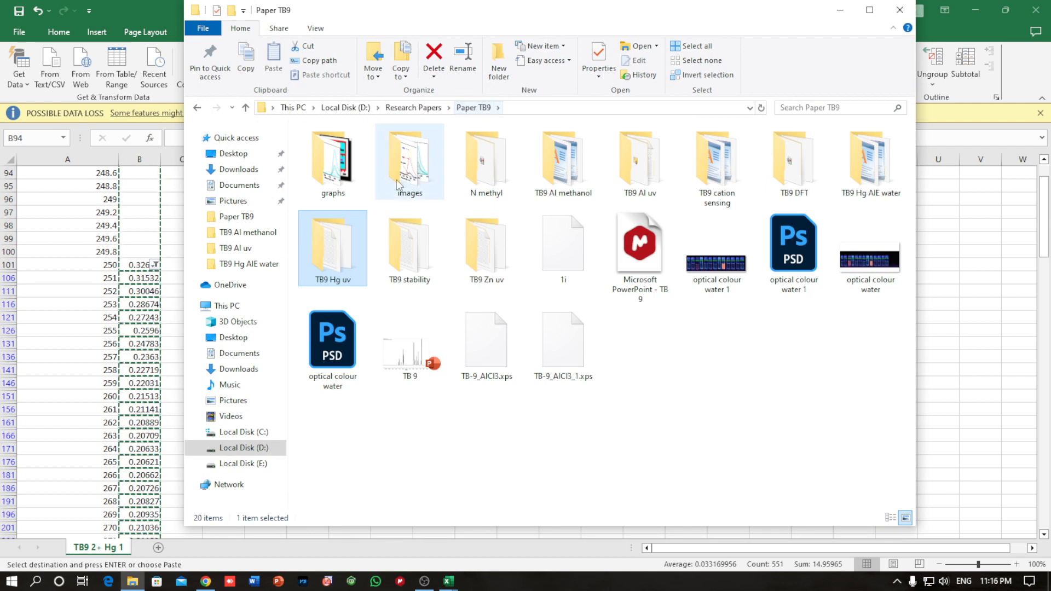
double_click(356, 170)
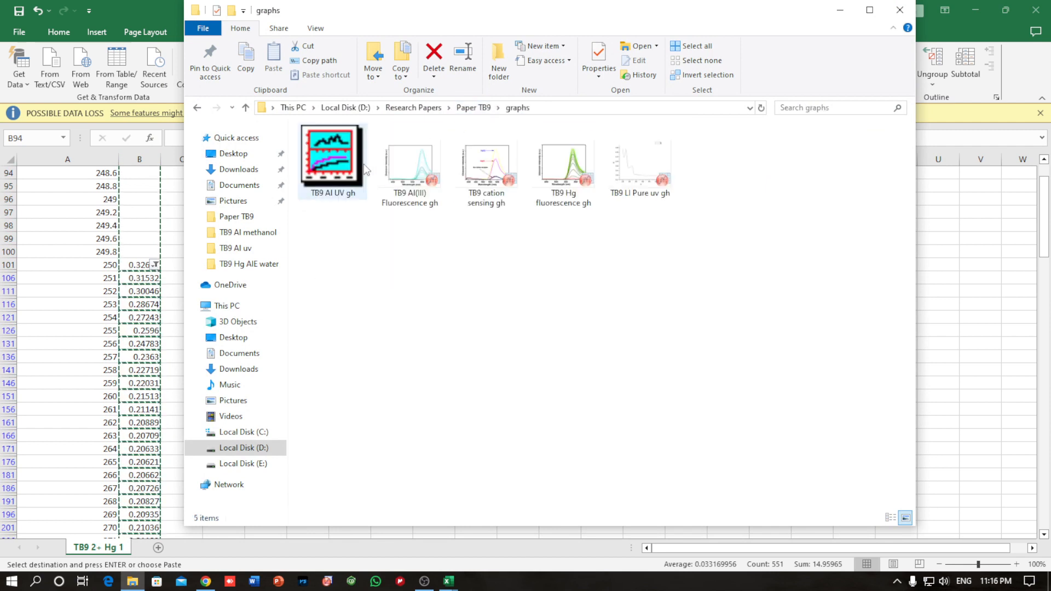
left_click(342, 178)
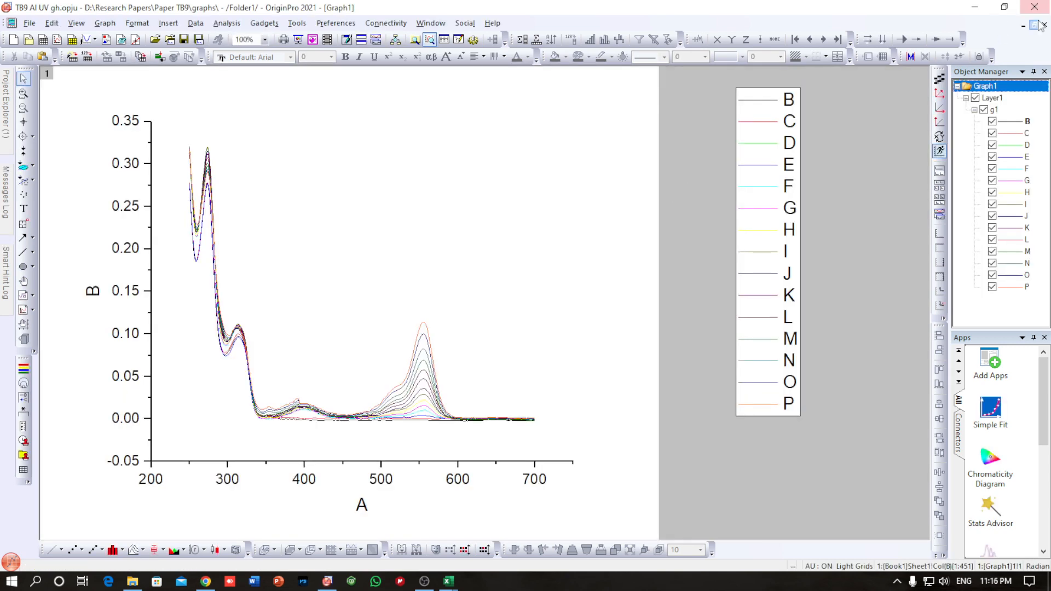
Step: Bring up the Book1 worksheet behind Graph1, maximize it and clear its cell selection
left_click(1034, 25)
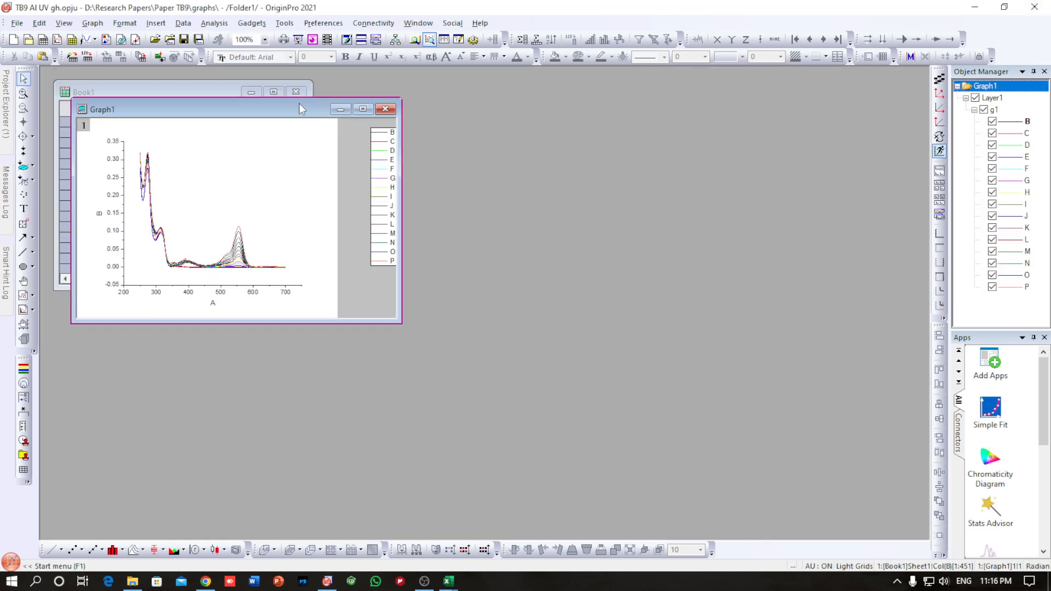
left_click(202, 91)
left_click(272, 93)
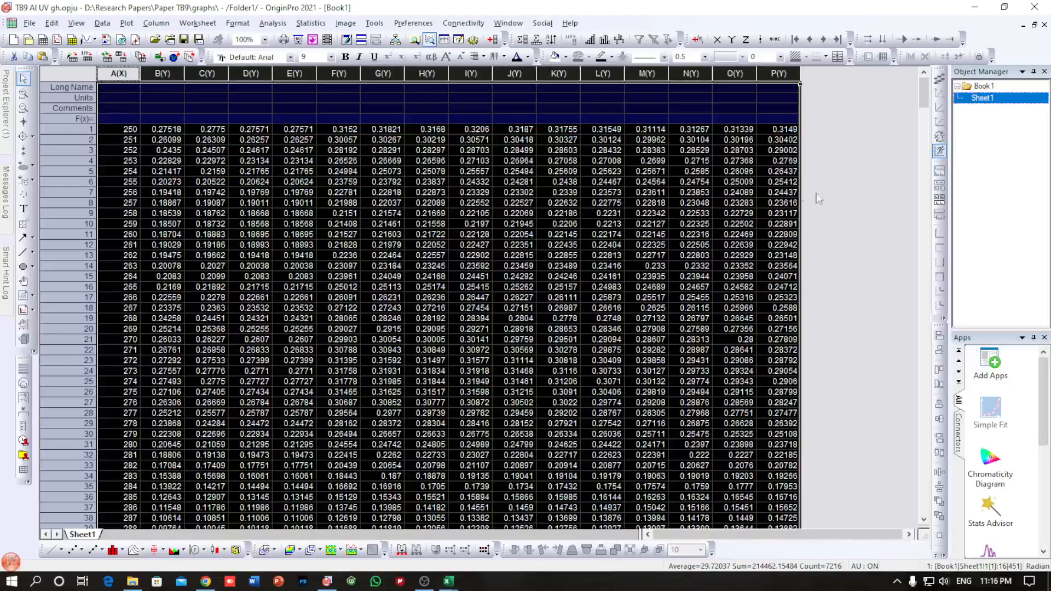
left_click(270, 182)
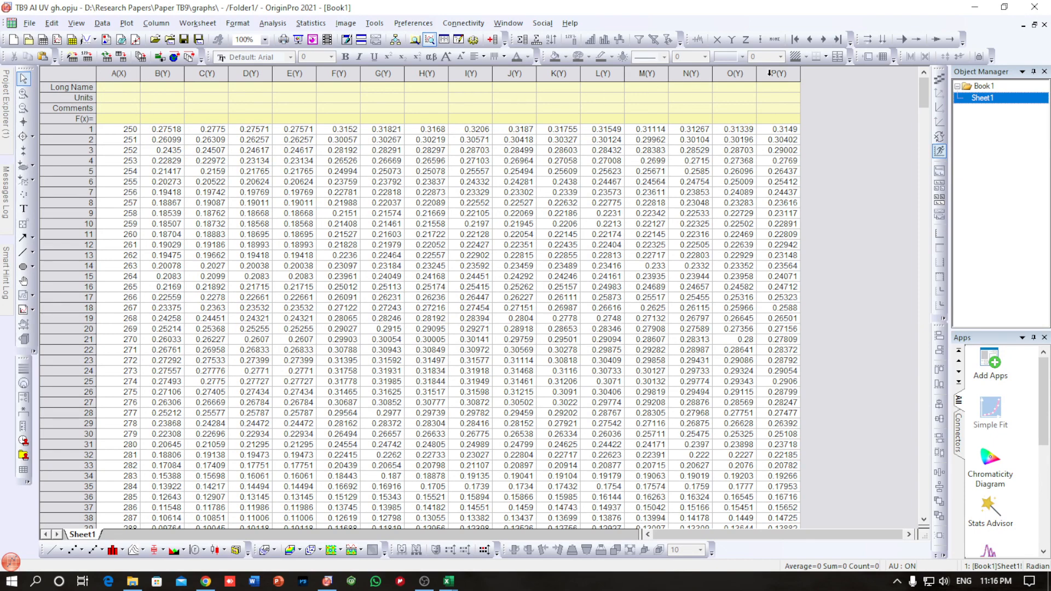
Step: Plot all Book1 columns A to P as a line graph and move its legend off the page, beside the plot
key("ctrl+a")
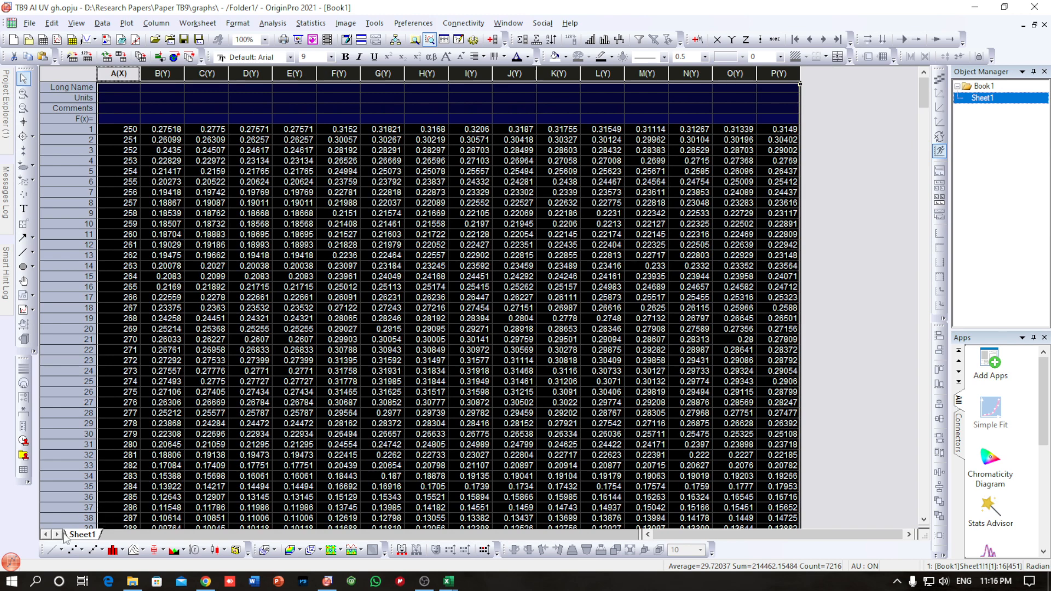
left_click(51, 550)
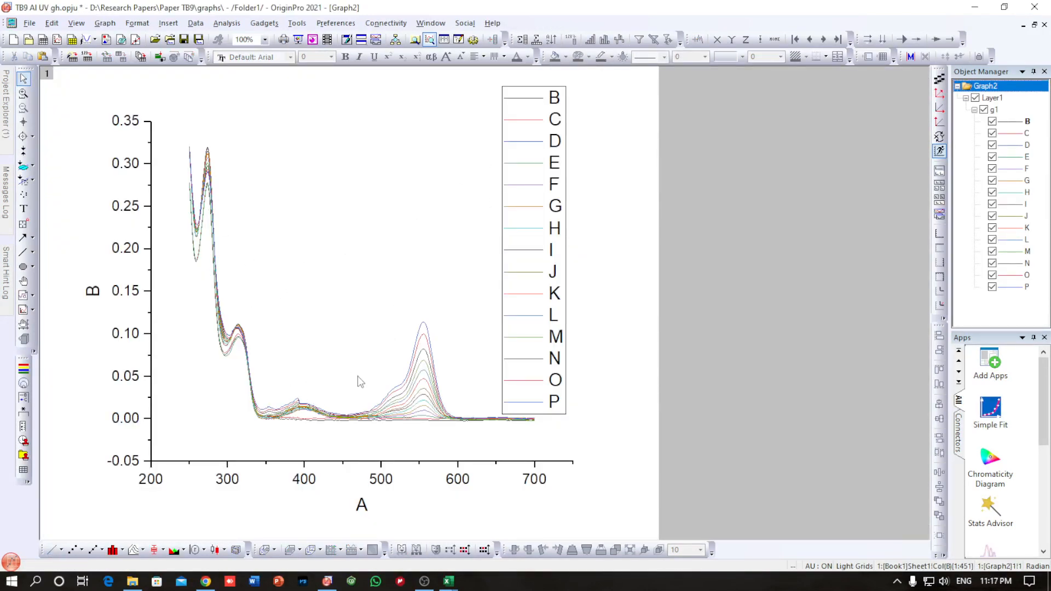
left_click_drag(566, 165, 833, 160)
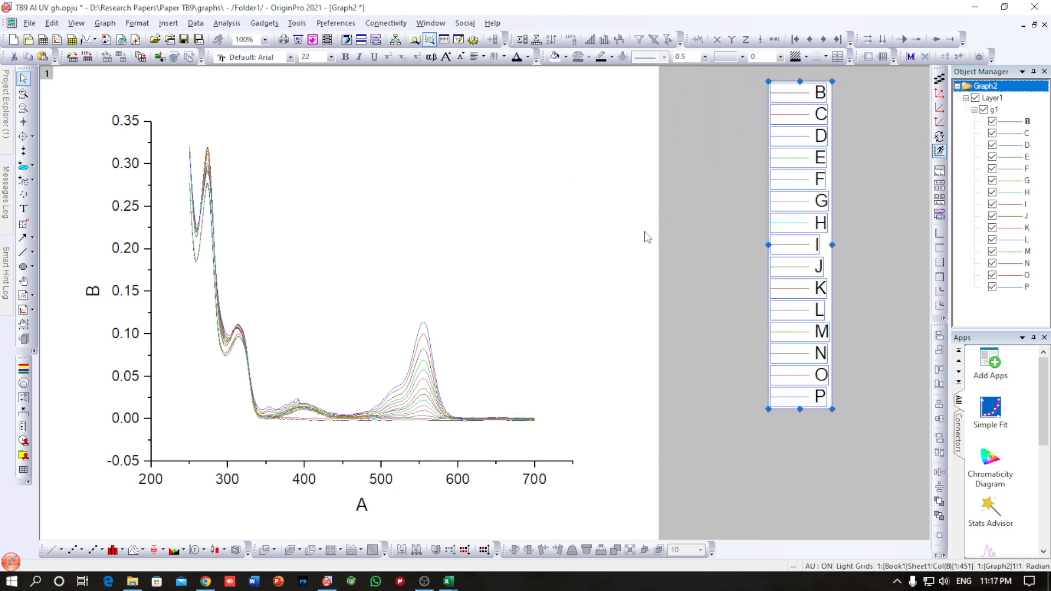